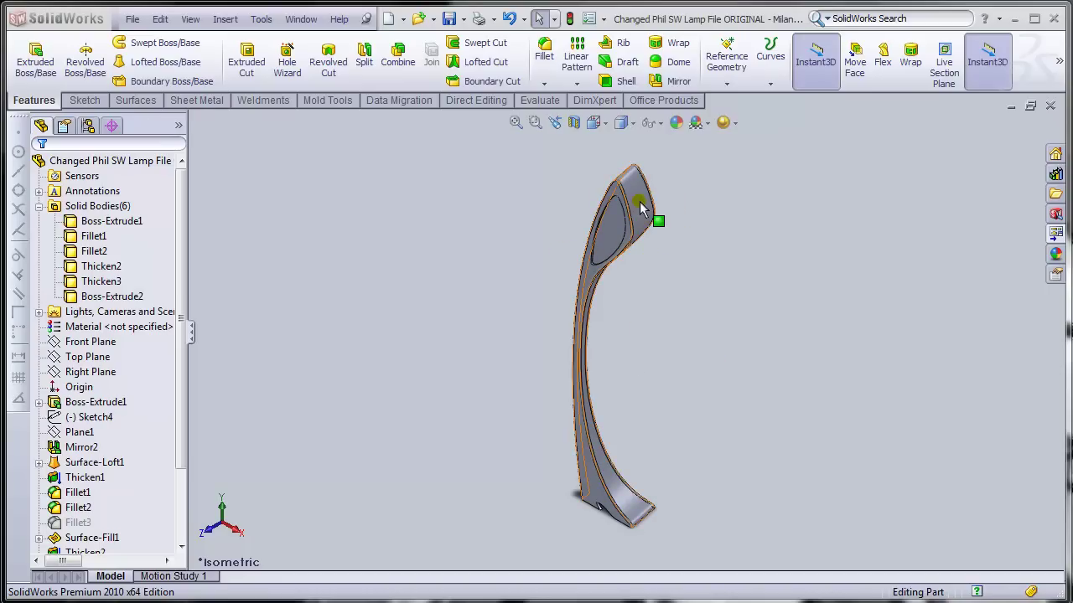
Step: Inspect the lamp model from several angles, ending in the standard isometric view
{"action": "scroll", "coordinate": [653, 196], "scroll_direction": "up", "scroll_amount": 2}
{"action": "scroll", "coordinate": [637, 247], "scroll_direction": "down", "scroll_amount": 5}
{"action": "scroll", "coordinate": [612, 395], "scroll_direction": "down", "scroll_amount": 3}
{"action": "middle_click_drag", "start_coordinate": [682, 364], "coordinate": [701, 352]}
{"action": "middle_click_drag", "start_coordinate": [656, 283], "coordinate": [591, 473]}
{"action": "scroll", "coordinate": [590, 470], "scroll_direction": "down", "scroll_amount": 3}
{"action": "scroll", "coordinate": [609, 469], "scroll_direction": "up", "scroll_amount": 4}
{"action": "scroll", "coordinate": [618, 438], "scroll_direction": "down", "scroll_amount": 4}
{"action": "key", "text": "ctrl+7"}
{"action": "scroll", "coordinate": [679, 229], "scroll_direction": "down", "scroll_amount": 3}
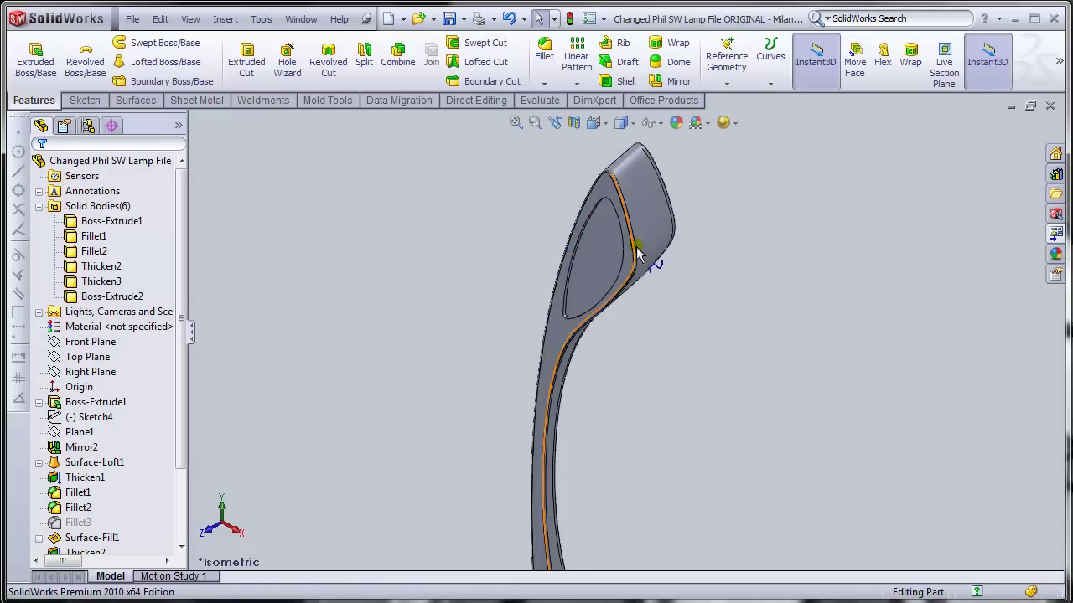
{"action": "right_click", "coordinate": [643, 198]}
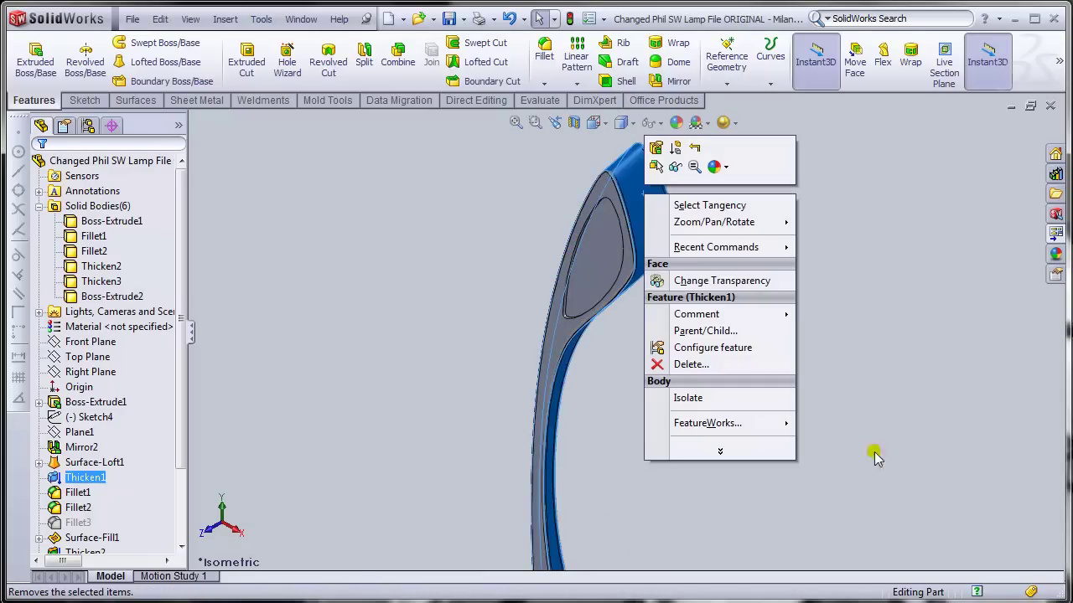
{"action": "left_click", "coordinate": [622, 433]}
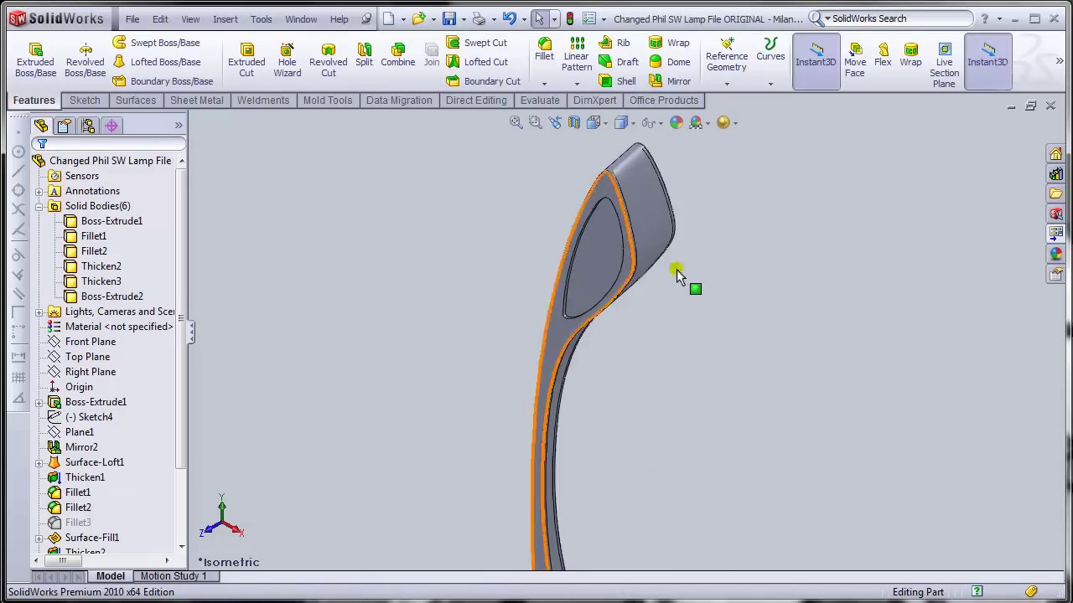
Step: Orbit the lamp to view the spoon-shaped head and the thin stem side
{"action": "middle_click_drag", "start_coordinate": [691, 298], "coordinate": [412, 223]}
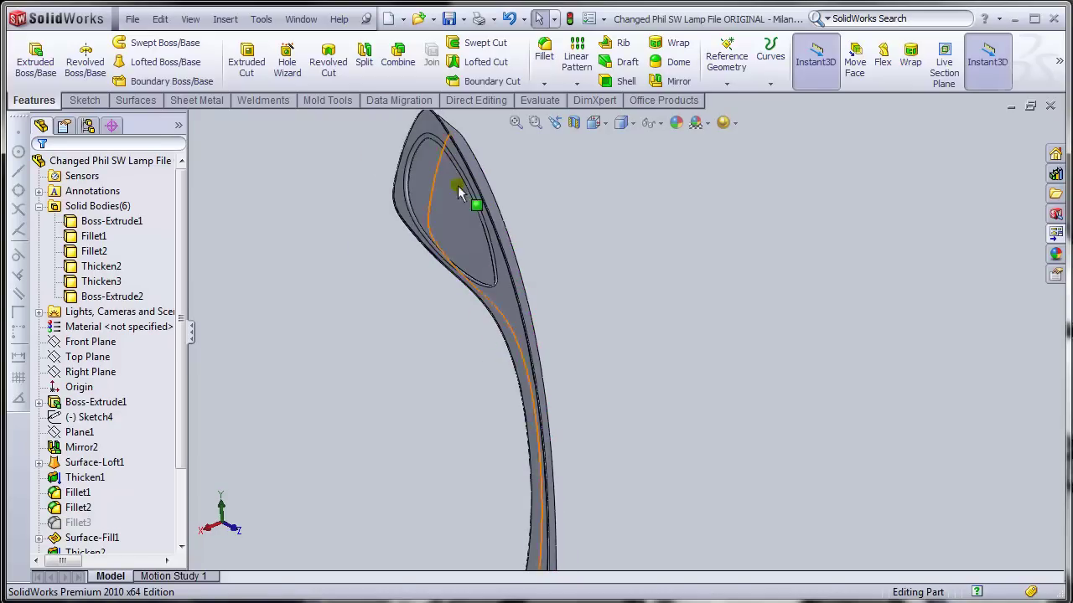
{"action": "middle_click_drag", "start_coordinate": [478, 221], "coordinate": [520, 340]}
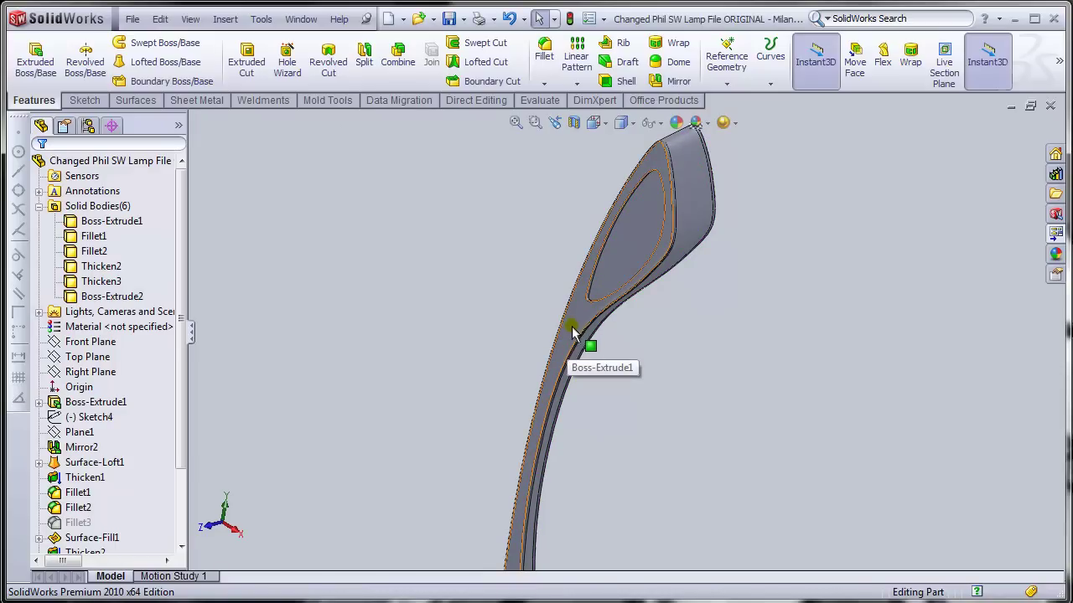
{"action": "middle_click_drag", "start_coordinate": [726, 474], "coordinate": [671, 464]}
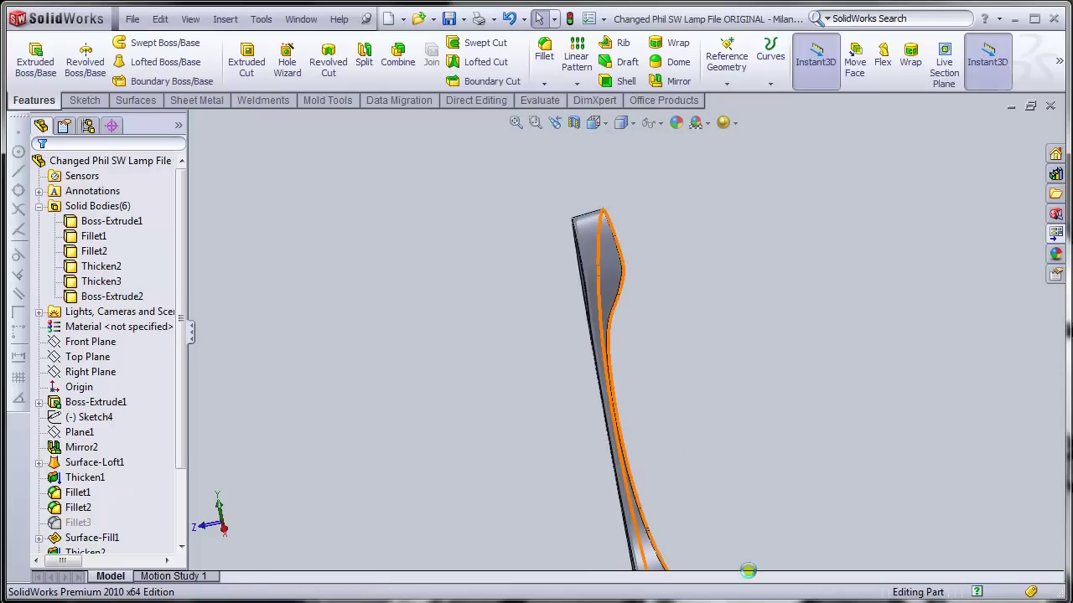
{"action": "middle_click_drag", "start_coordinate": [747, 570], "coordinate": [833, 455]}
{"action": "middle_click_drag", "start_coordinate": [476, 392], "coordinate": [676, 490]}
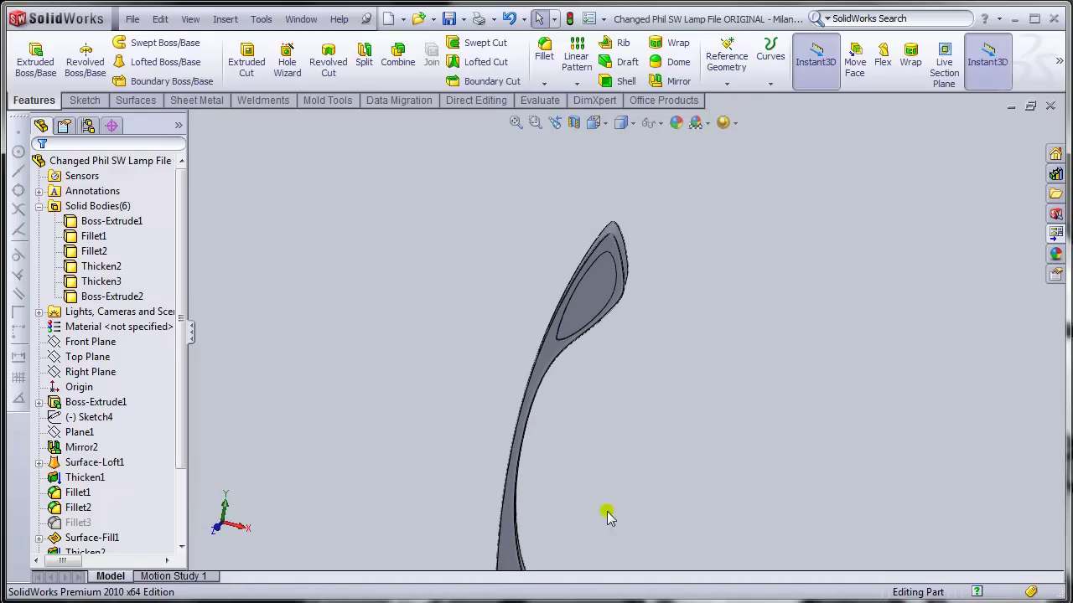
{"action": "middle_click_drag", "start_coordinate": [591, 482], "coordinate": [503, 359]}
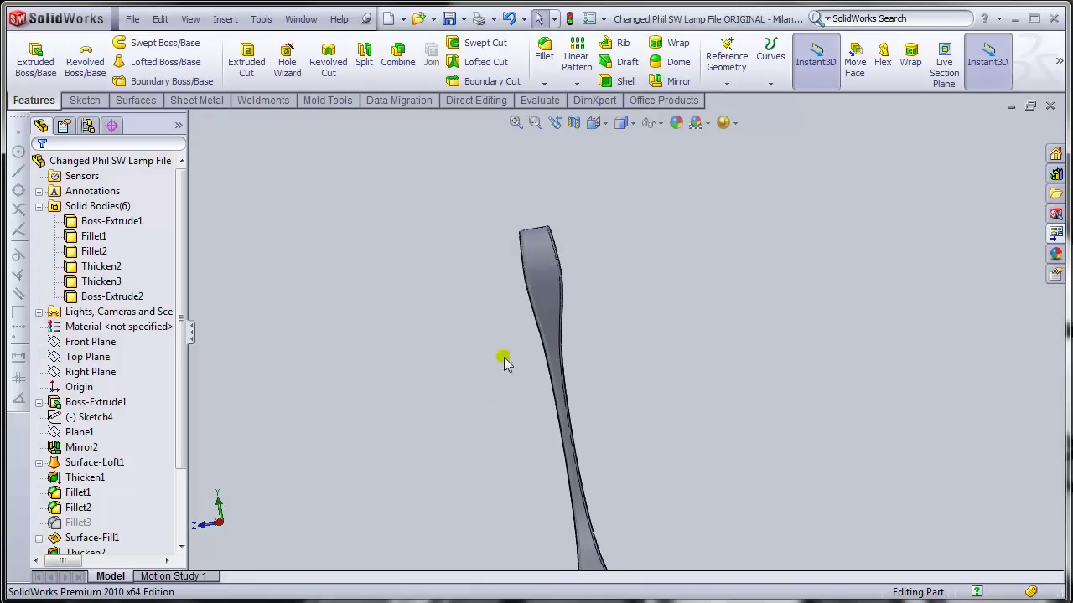
Step: Hide the outer thickened body, the Mirror2 body and another extra body
{"action": "right_click", "coordinate": [546, 278]}
{"action": "left_click", "coordinate": [573, 248]}
{"action": "mouse_move", "coordinate": [575, 256]}
{"action": "middle_mouse_down"}
{"action": "mouse_move", "coordinate": [531, 248]}
{"action": "mouse_move", "coordinate": [584, 246]}
{"action": "middle_mouse_up"}
{"action": "right_click", "coordinate": [580, 241]}
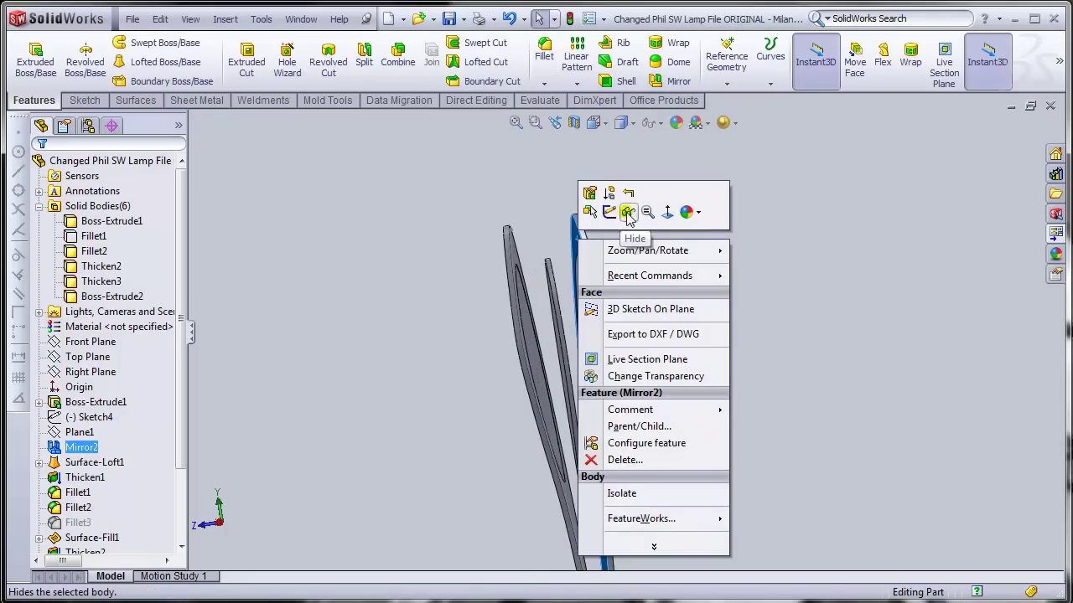
{"action": "left_click", "coordinate": [608, 212]}
{"action": "right_click", "coordinate": [561, 298]}
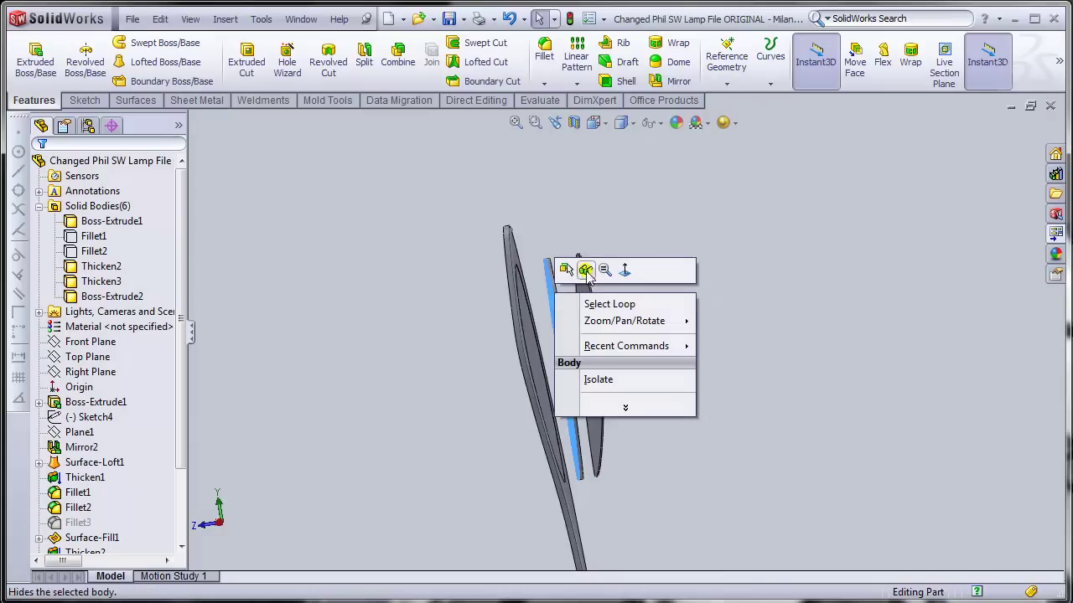
{"action": "left_click", "coordinate": [584, 269]}
Step: Hide the Thicken2 and inner Thicken3 bodies, leaving only Boss-Extrude1 visible
{"action": "left_click", "coordinate": [590, 316]}
{"action": "right_click", "coordinate": [590, 321]}
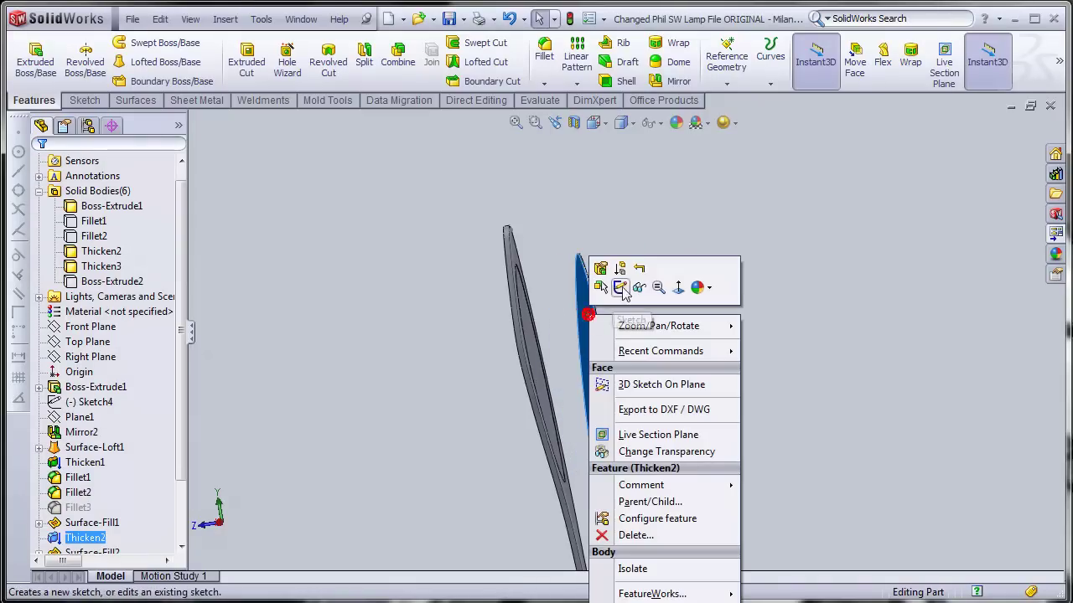
{"action": "left_click", "coordinate": [637, 285]}
{"action": "middle_click_drag", "start_coordinate": [559, 431], "coordinate": [634, 347]}
{"action": "left_click", "coordinate": [667, 362]}
{"action": "right_click", "coordinate": [666, 362]}
{"action": "left_click", "coordinate": [750, 309]}
{"action": "middle_click_drag", "start_coordinate": [703, 484], "coordinate": [682, 449]}
{"action": "key", "text": "ctrl+1"}
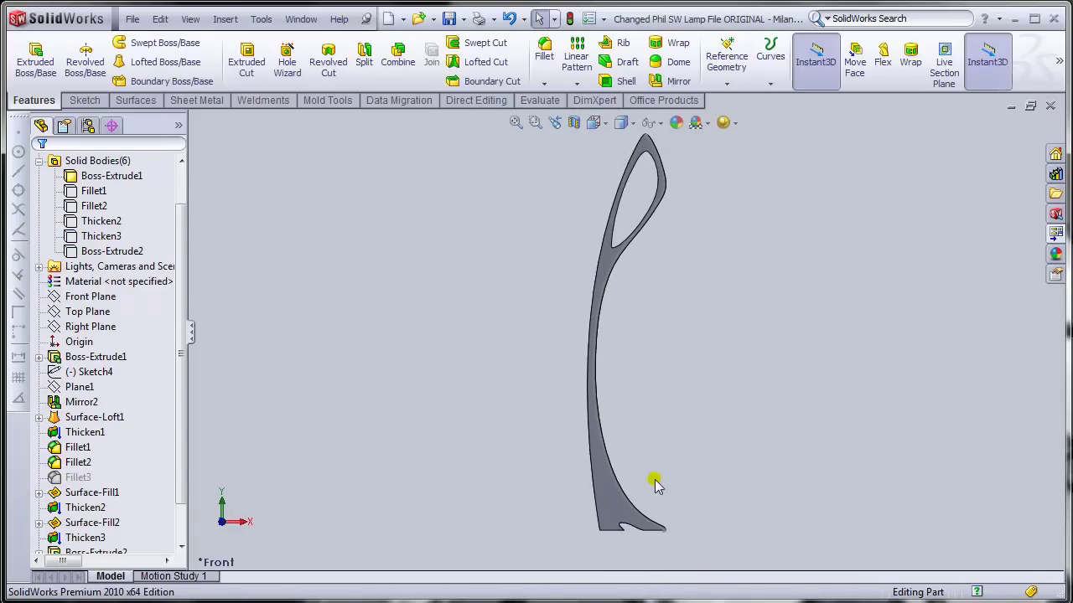
{"action": "scroll", "coordinate": [476, 334], "scroll_direction": "down", "scroll_amount": 5}
{"action": "scroll", "coordinate": [443, 299], "scroll_direction": "down", "scroll_amount": 5}
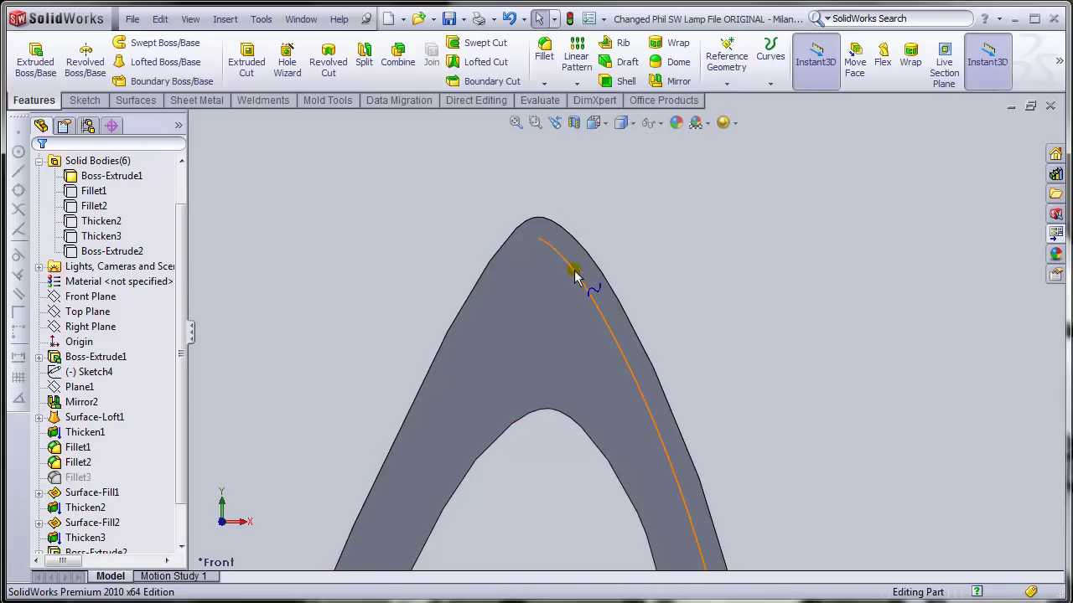
{"action": "middle_click_drag", "start_coordinate": [881, 497], "coordinate": [540, 241]}
{"action": "left_click", "coordinate": [92, 192]}
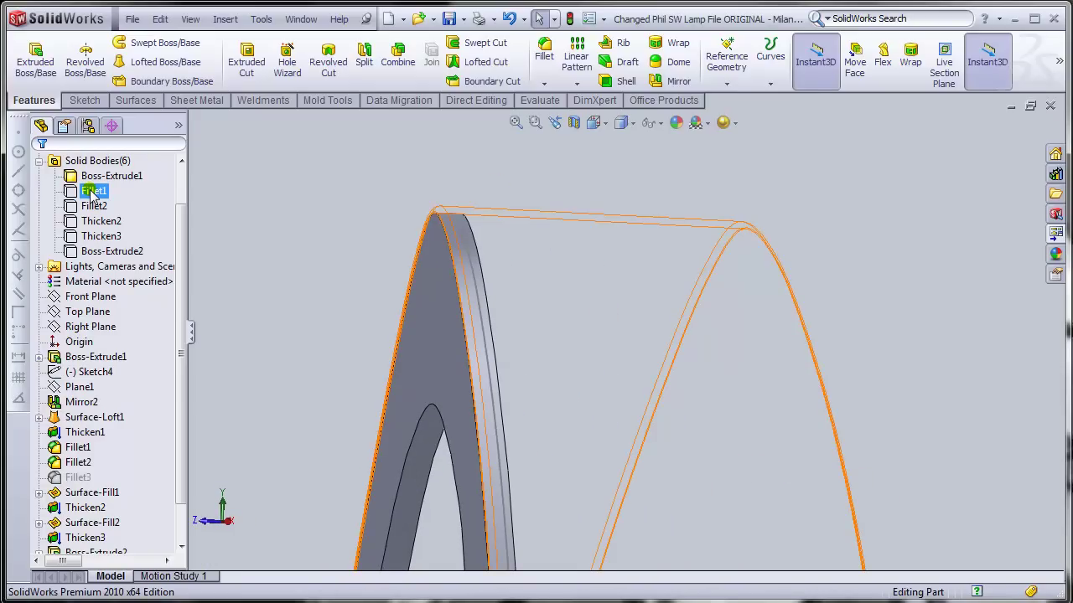
{"action": "left_click", "coordinate": [283, 307]}
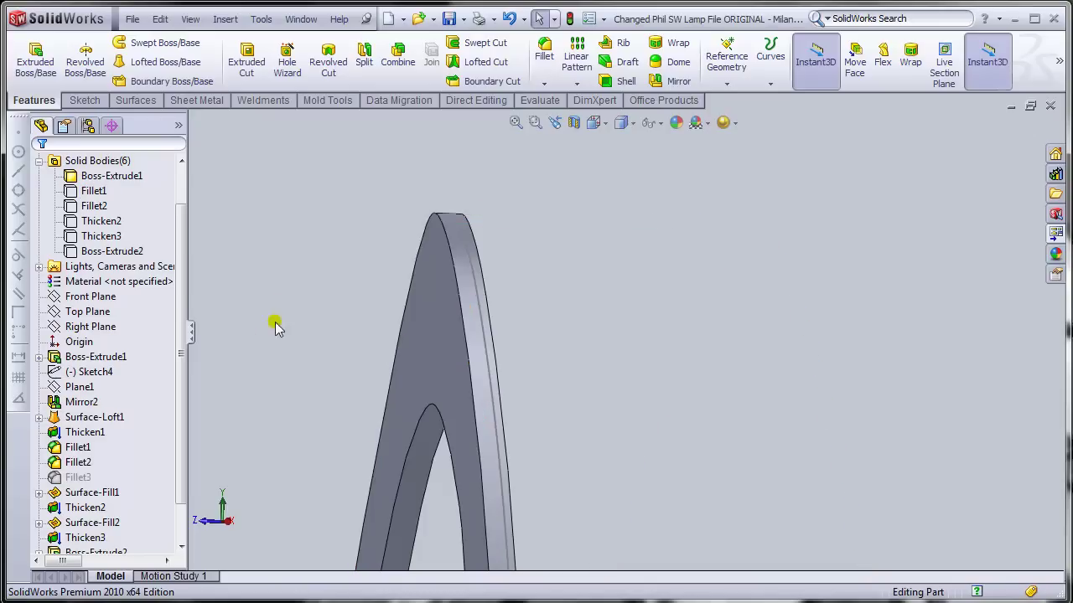
{"action": "middle_click_drag", "start_coordinate": [761, 436], "coordinate": [603, 455]}
{"action": "middle_click_drag", "start_coordinate": [577, 351], "coordinate": [428, 361]}
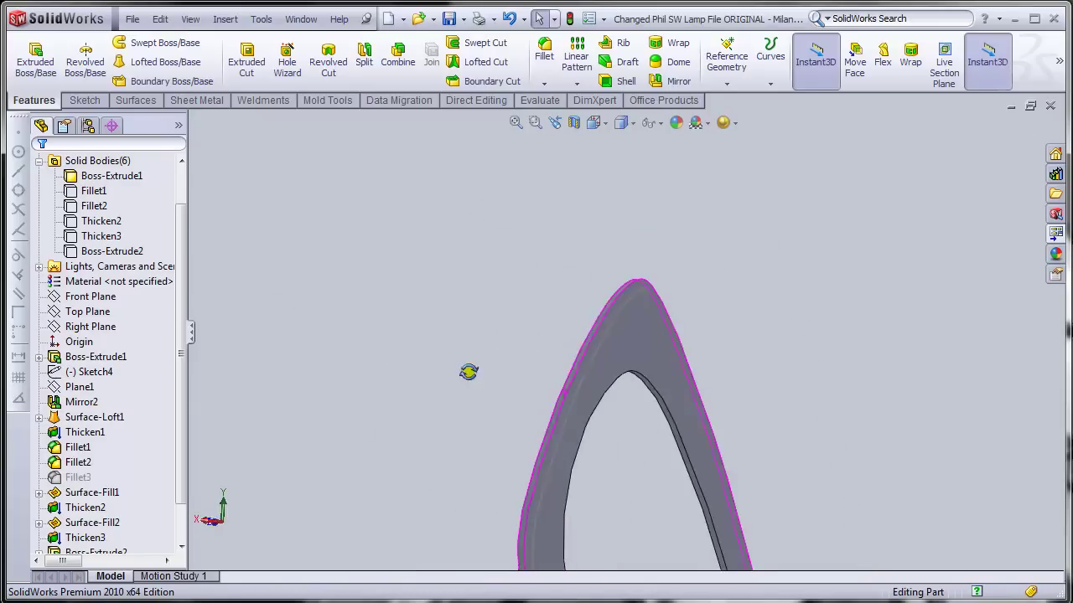
{"action": "middle_click_drag", "start_coordinate": [636, 318], "coordinate": [610, 422]}
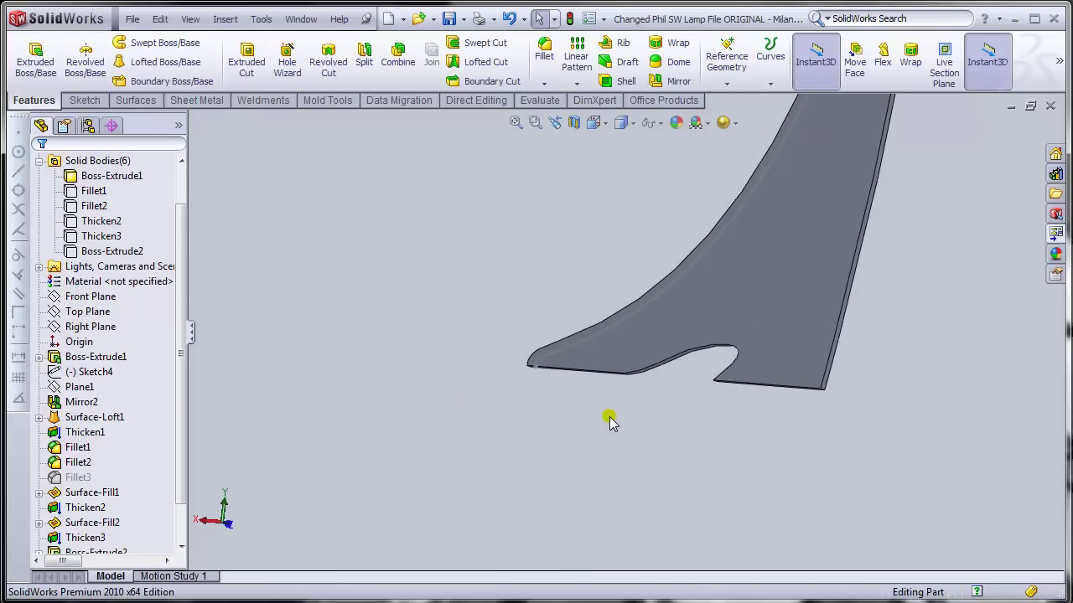
{"action": "key", "text": "ctrl+1"}
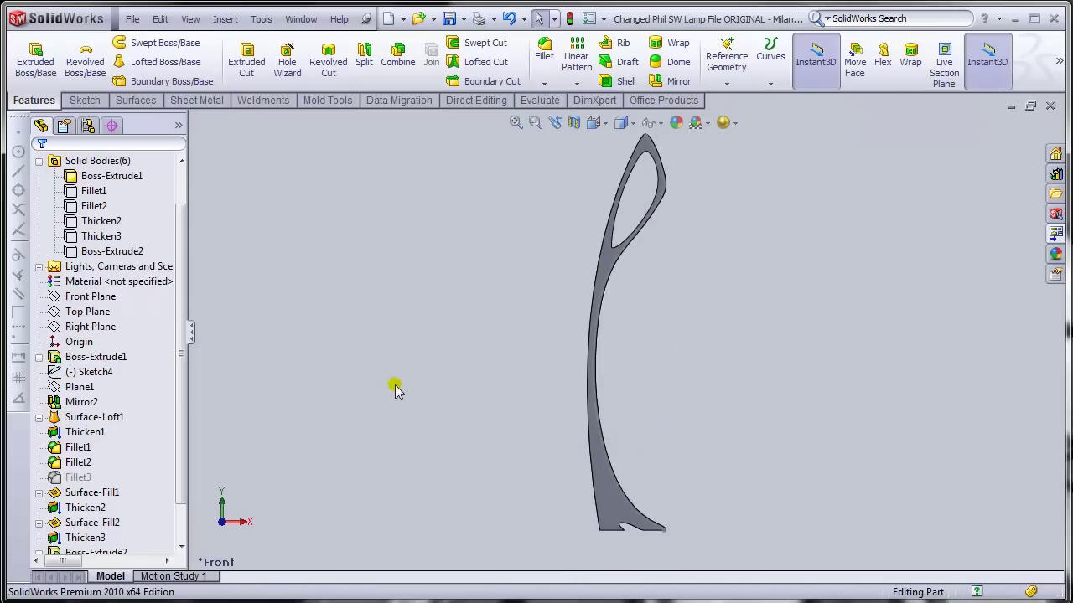
Step: Create a new drawing, Draw2, from the lamp part with Make Drawing from Part
{"action": "left_click", "coordinate": [132, 19]}
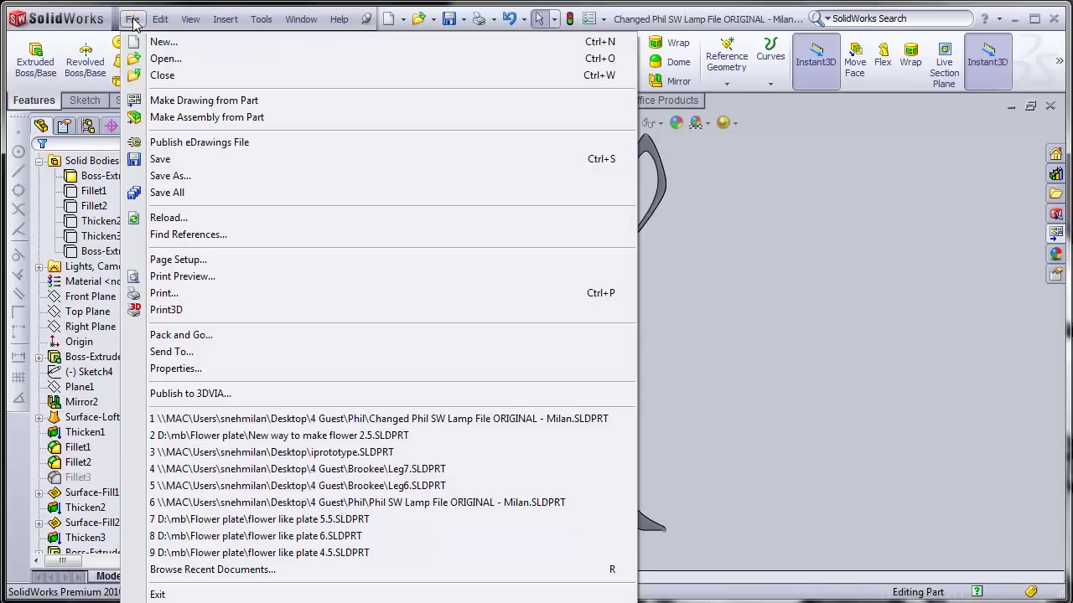
{"action": "left_click", "coordinate": [199, 101]}
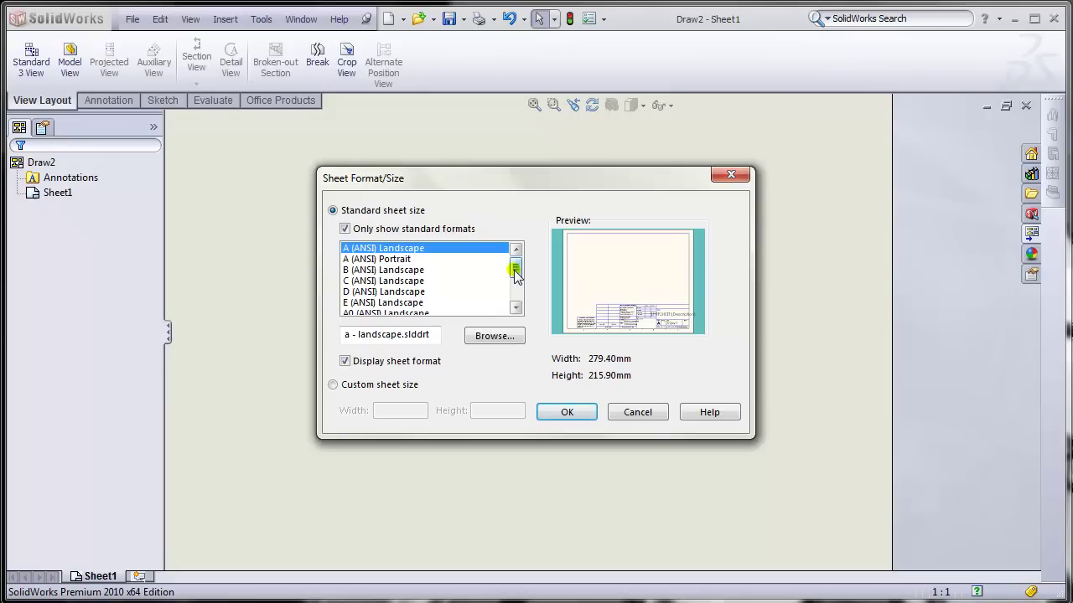
Step: Choose a custom sheet size of 4' width by 8' height and apply it
{"action": "left_click_drag", "start_coordinate": [514, 277], "coordinate": [517, 285]}
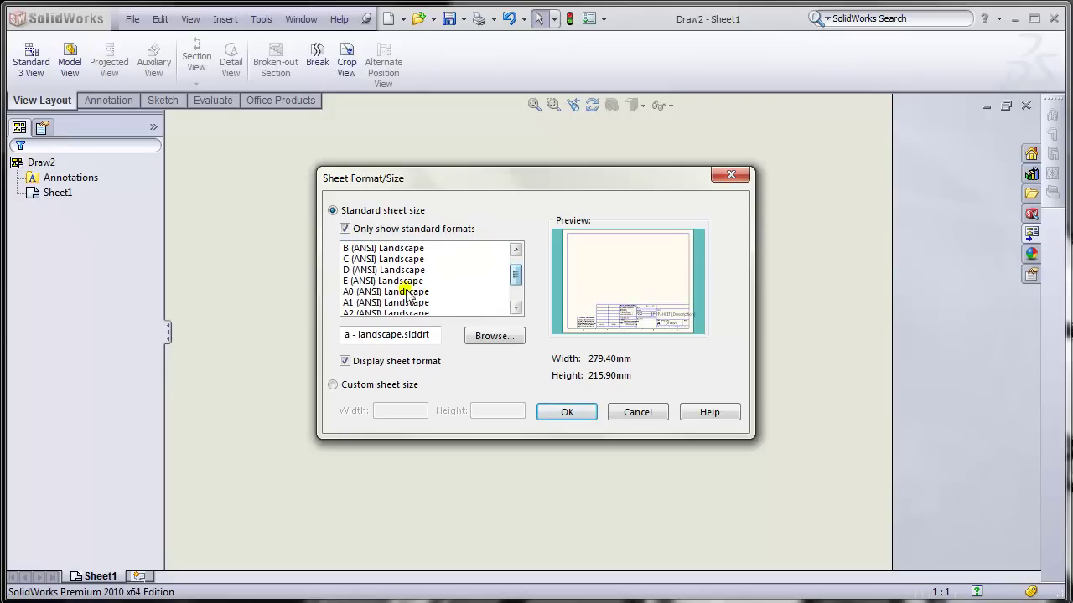
{"action": "left_click", "coordinate": [516, 308]}
{"action": "left_click", "coordinate": [516, 308]}
{"action": "left_click", "coordinate": [516, 308]}
{"action": "left_click", "coordinate": [516, 307]}
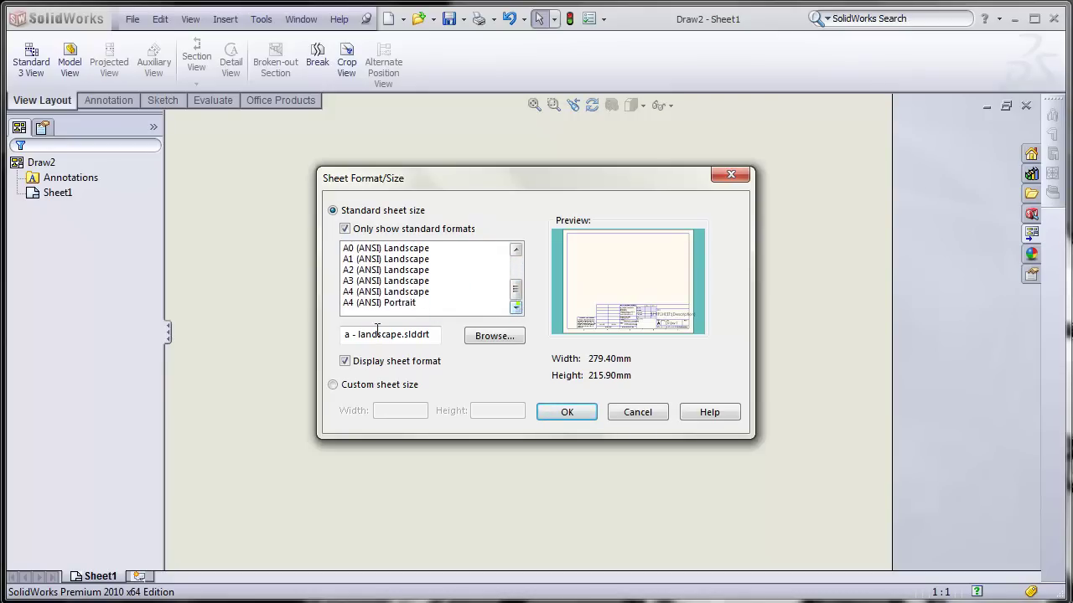
{"action": "left_click", "coordinate": [333, 388]}
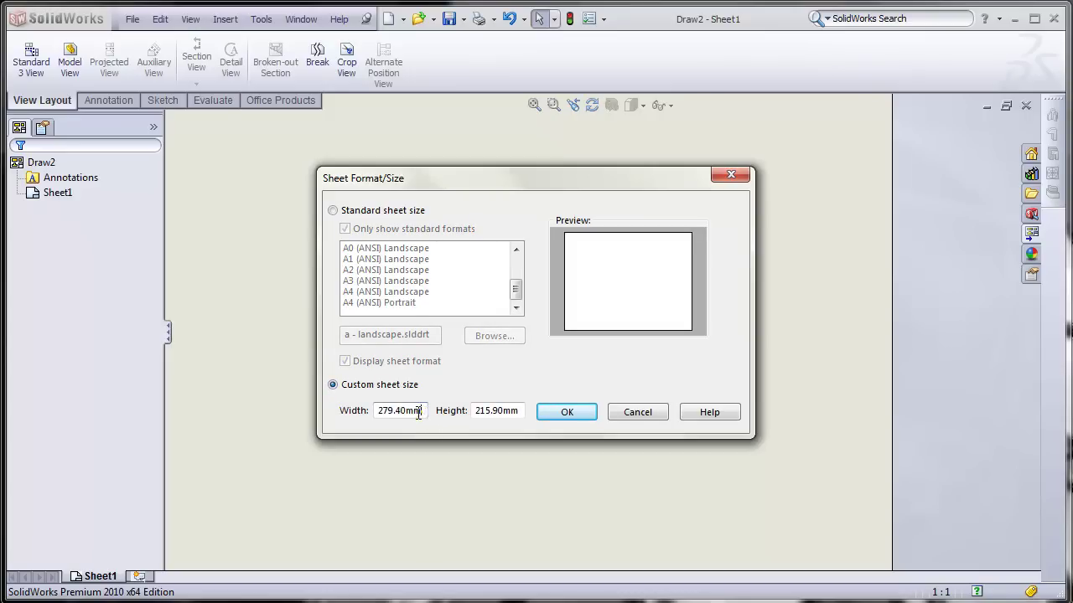
{"action": "left_click_drag", "start_coordinate": [427, 413], "coordinate": [354, 413]}
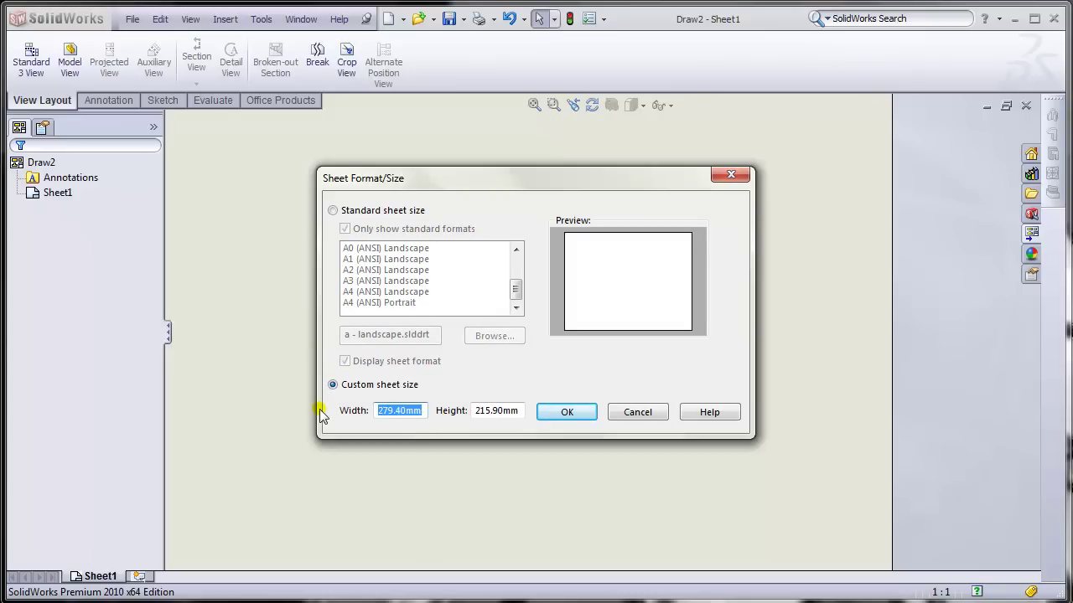
{"action": "type", "text": "8"}
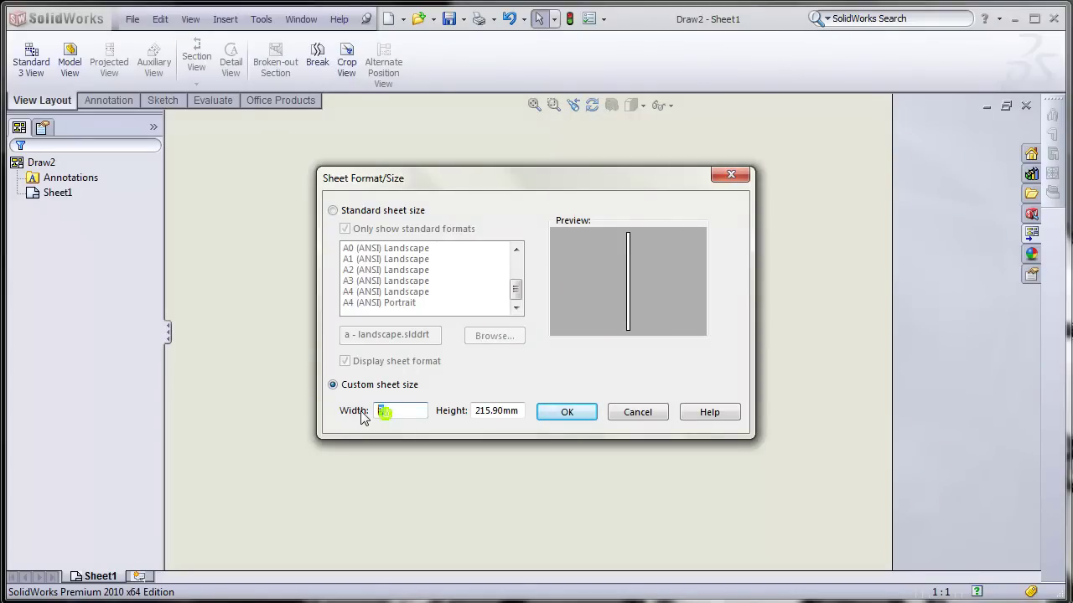
{"action": "type", "text": "4'"}
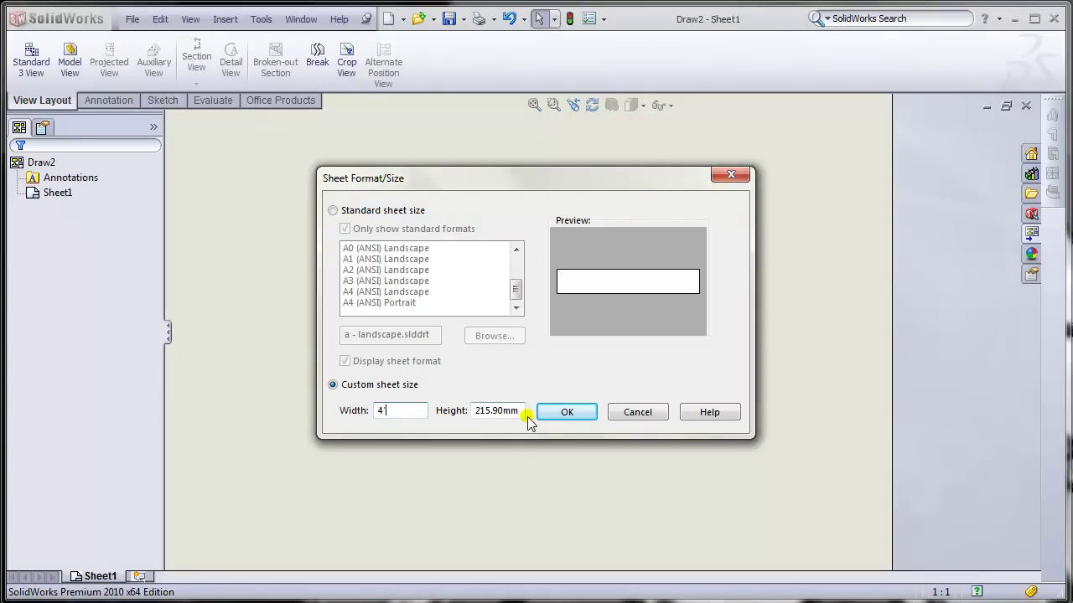
{"action": "key", "text": "Tab"}
{"action": "type", "text": "8'"}
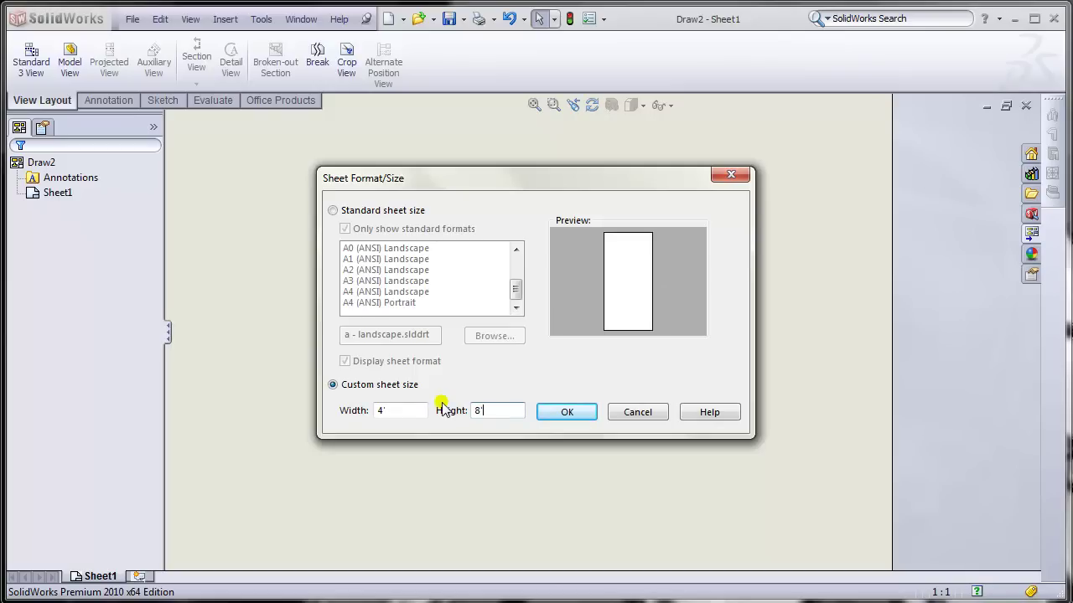
{"action": "left_click", "coordinate": [567, 411]}
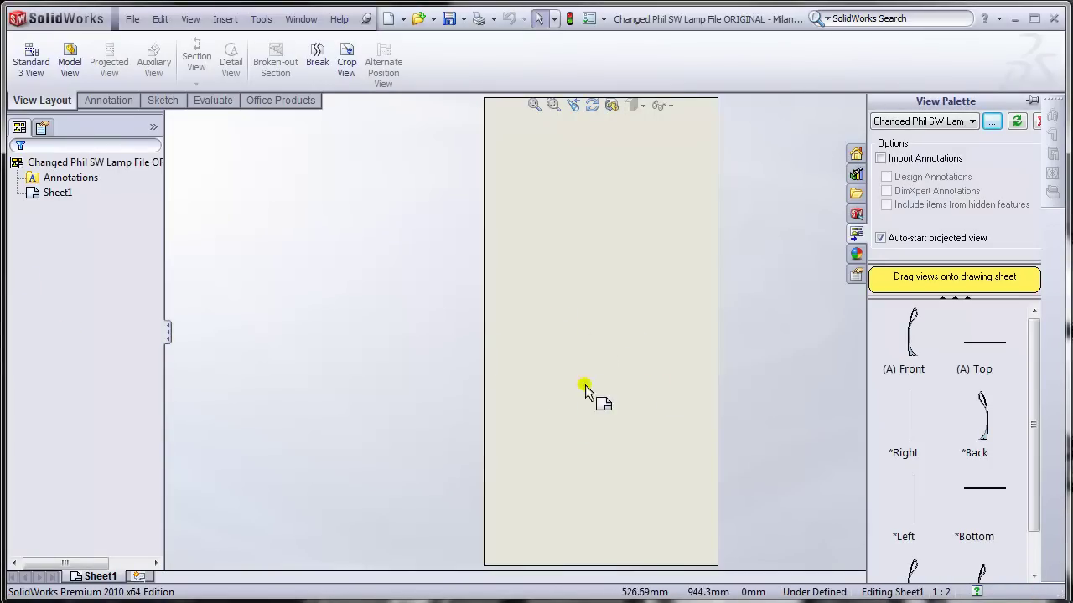
Step: Place the lamp's (A) Front view on the sheet as Drawing View1, skipping projected views
{"action": "left_click_drag", "start_coordinate": [913, 351], "coordinate": [602, 294]}
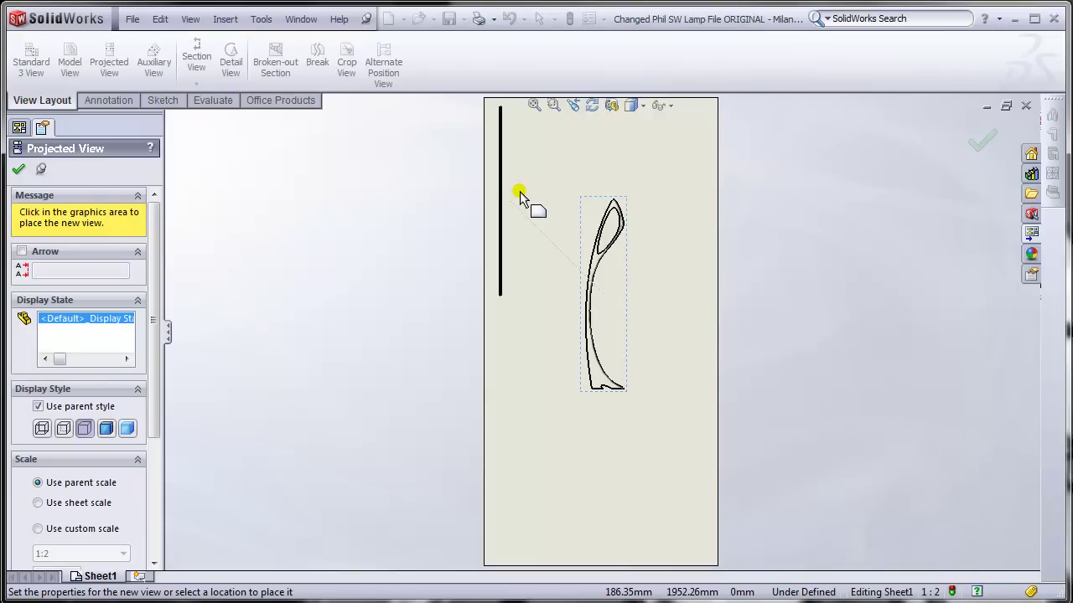
{"action": "key", "text": "Escape"}
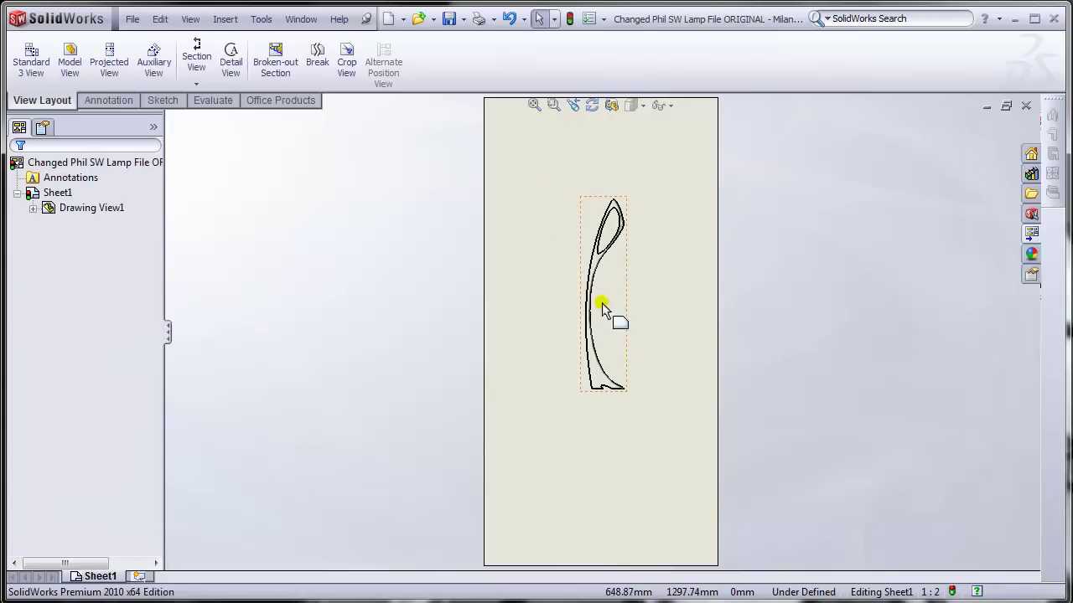
Step: Zoom around the sheet and select Drawing View1 to edit its properties
{"action": "scroll", "coordinate": [612, 216], "scroll_direction": "down", "scroll_amount": 2}
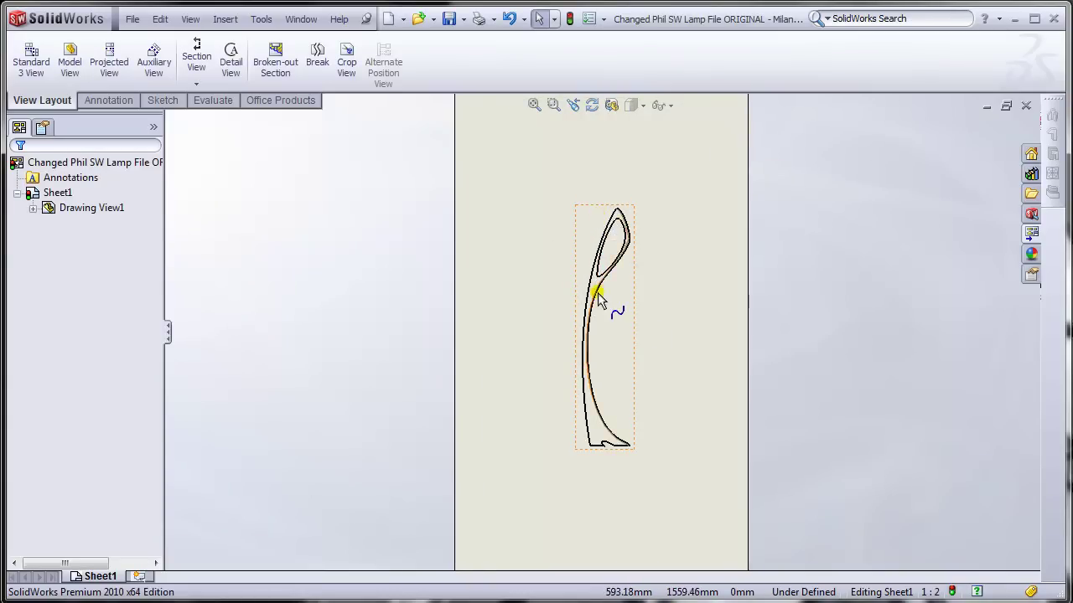
{"action": "scroll", "coordinate": [599, 300], "scroll_direction": "up", "scroll_amount": 3}
{"action": "scroll", "coordinate": [598, 300], "scroll_direction": "up", "scroll_amount": 2}
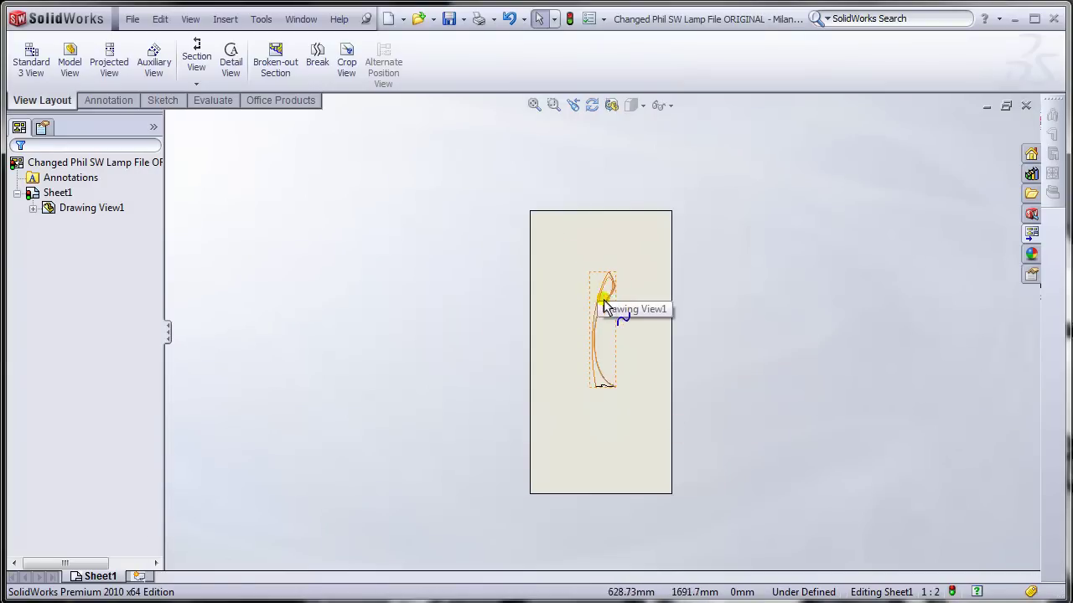
{"action": "scroll", "coordinate": [597, 315], "scroll_direction": "down", "scroll_amount": 3}
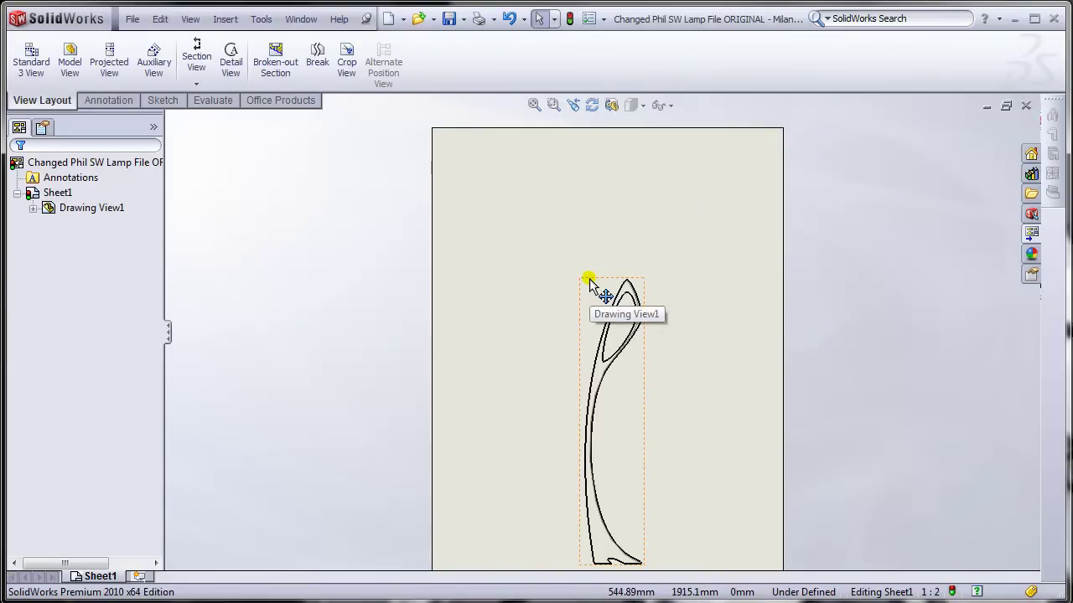
{"action": "left_click", "coordinate": [589, 279]}
Step: Give Drawing View1 a custom scale of 1:1
{"action": "scroll", "coordinate": [153, 293], "scroll_direction": "down", "scroll_amount": 1}
{"action": "scroll", "coordinate": [153, 299], "scroll_direction": "down", "scroll_amount": 1}
{"action": "scroll", "coordinate": [154, 251], "scroll_direction": "up", "scroll_amount": 1}
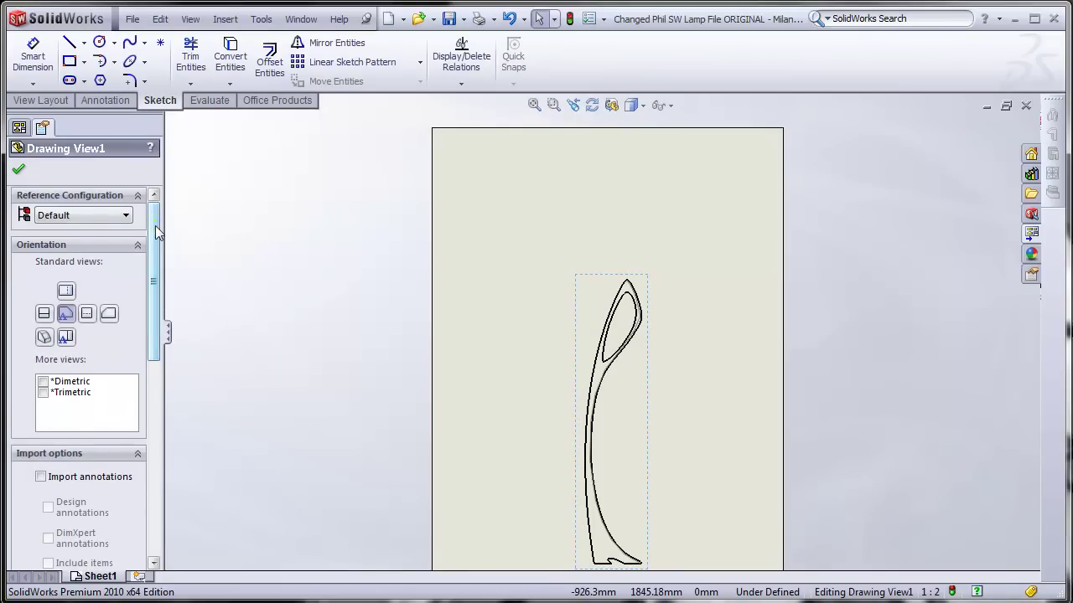
{"action": "scroll", "coordinate": [155, 229], "scroll_direction": "down", "scroll_amount": 1}
{"action": "left_click_drag", "start_coordinate": [155, 230], "coordinate": [162, 414]}
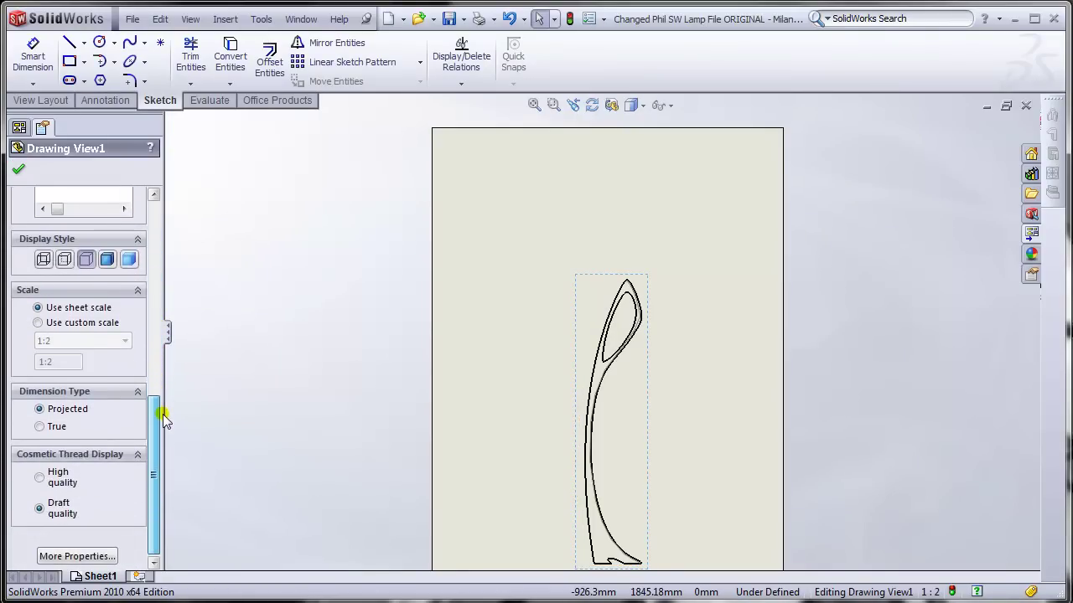
{"action": "left_click", "coordinate": [38, 324]}
{"action": "left_click", "coordinate": [88, 340]}
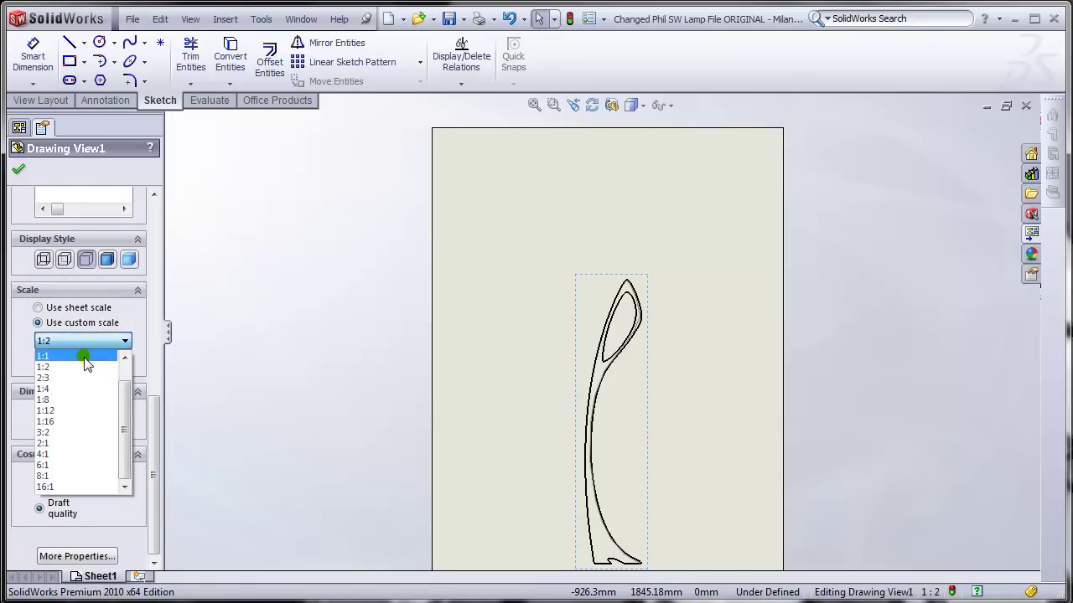
{"action": "left_click", "coordinate": [84, 357]}
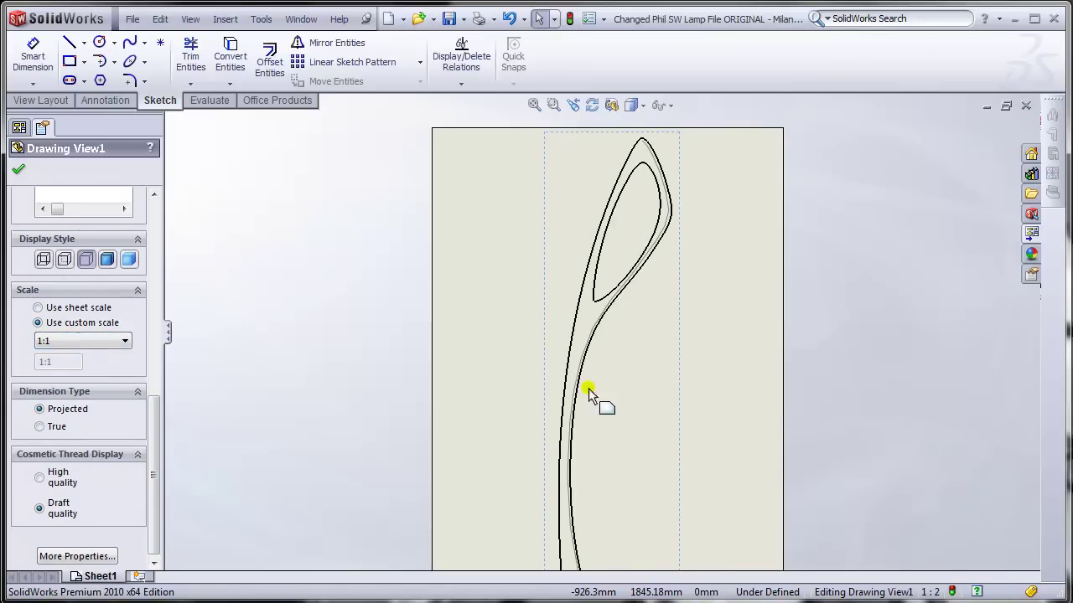
Step: Nudge the view on the sheet, set cosmetic threads to High quality, and confirm
{"action": "scroll", "coordinate": [620, 419], "scroll_direction": "up", "scroll_amount": 3}
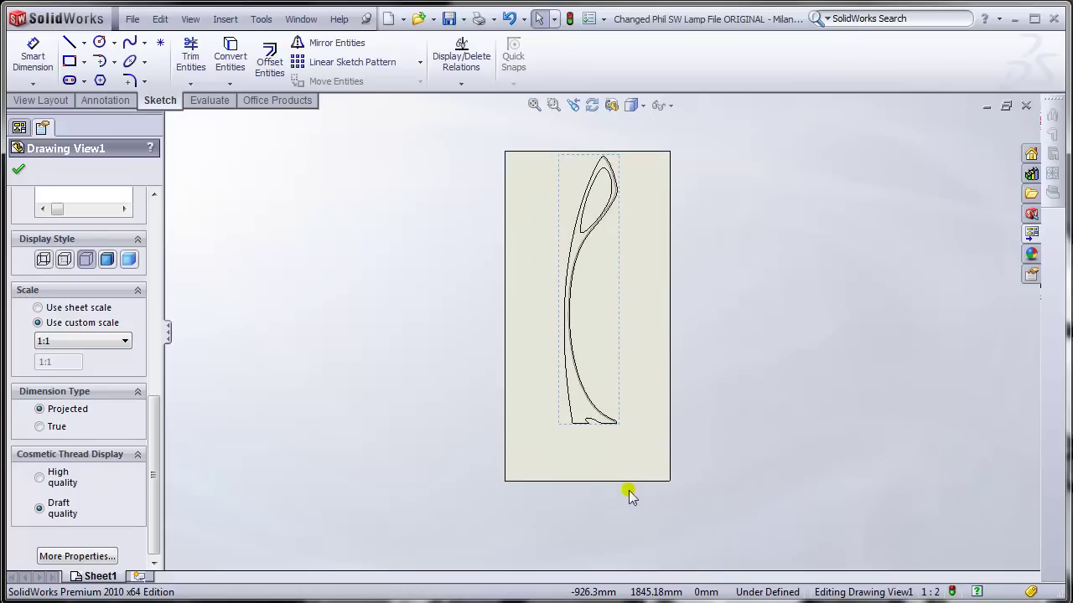
{"action": "left_click_drag", "start_coordinate": [560, 250], "coordinate": [553, 264]}
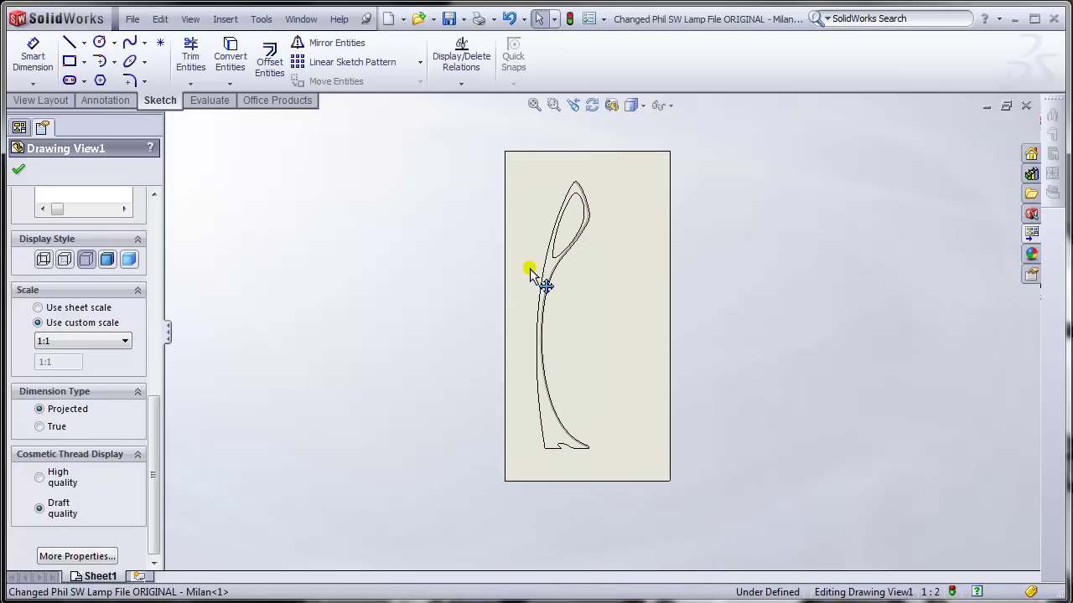
{"action": "left_click", "coordinate": [530, 270]}
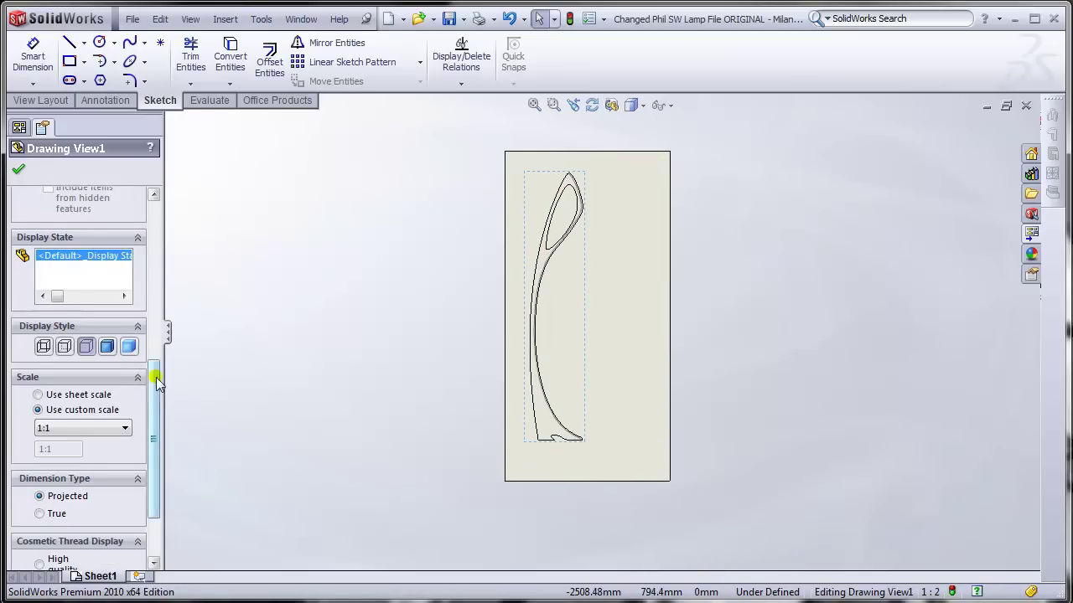
{"action": "scroll", "coordinate": [158, 387], "scroll_direction": "down", "scroll_amount": 3}
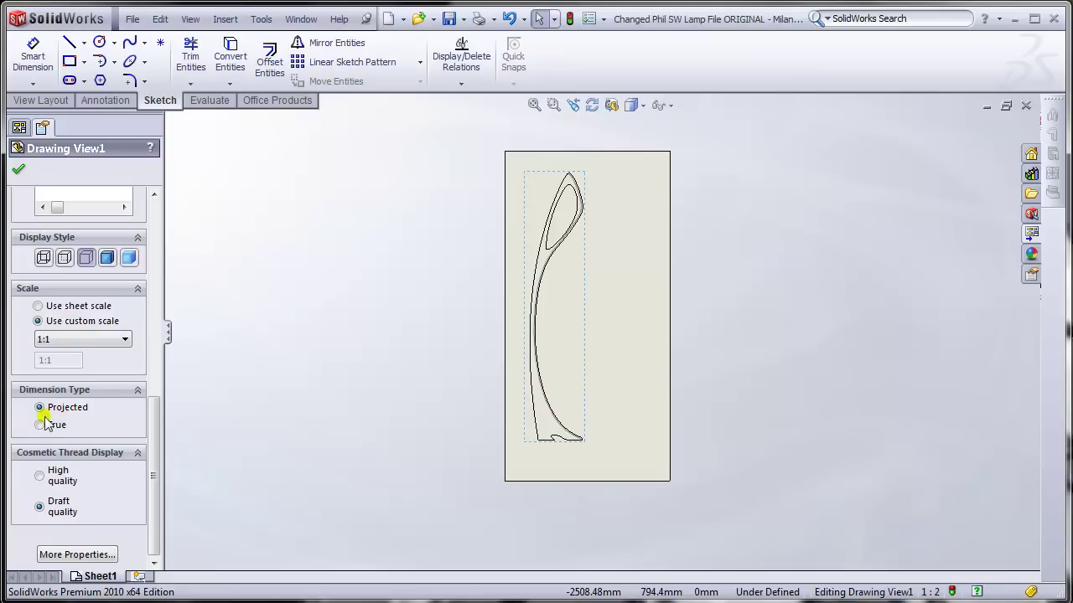
{"action": "left_click", "coordinate": [38, 476]}
{"action": "left_click_drag", "start_coordinate": [153, 541], "coordinate": [156, 332]}
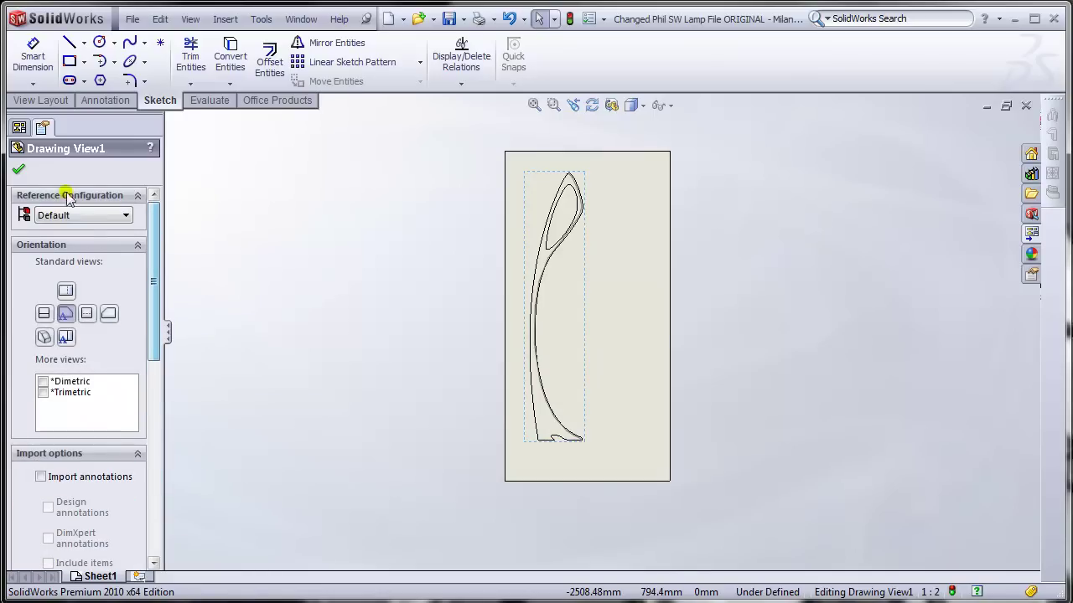
{"action": "left_click", "coordinate": [17, 171]}
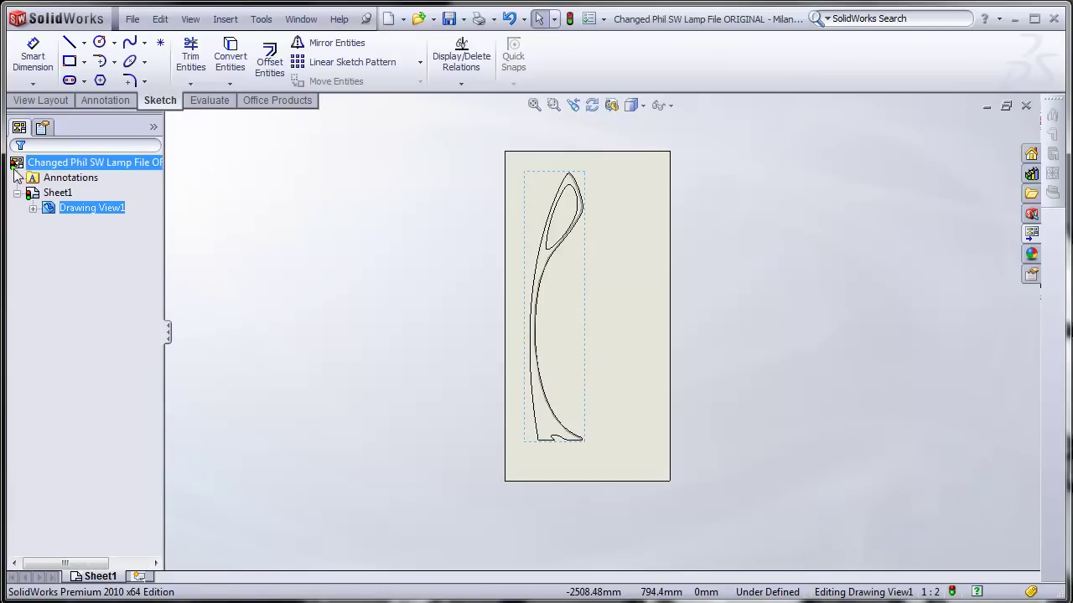
{"action": "left_click", "coordinate": [608, 254]}
{"action": "scroll", "coordinate": [599, 335], "scroll_direction": "down", "scroll_amount": 6}
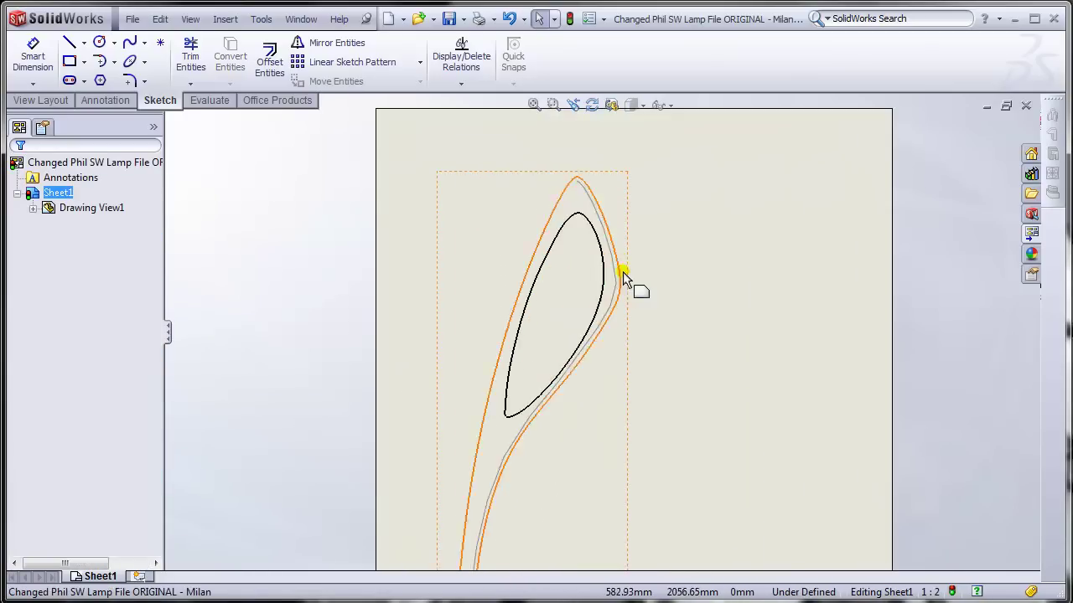
{"action": "left_click", "coordinate": [591, 288]}
{"action": "scroll", "coordinate": [618, 417], "scroll_direction": "up", "scroll_amount": 5}
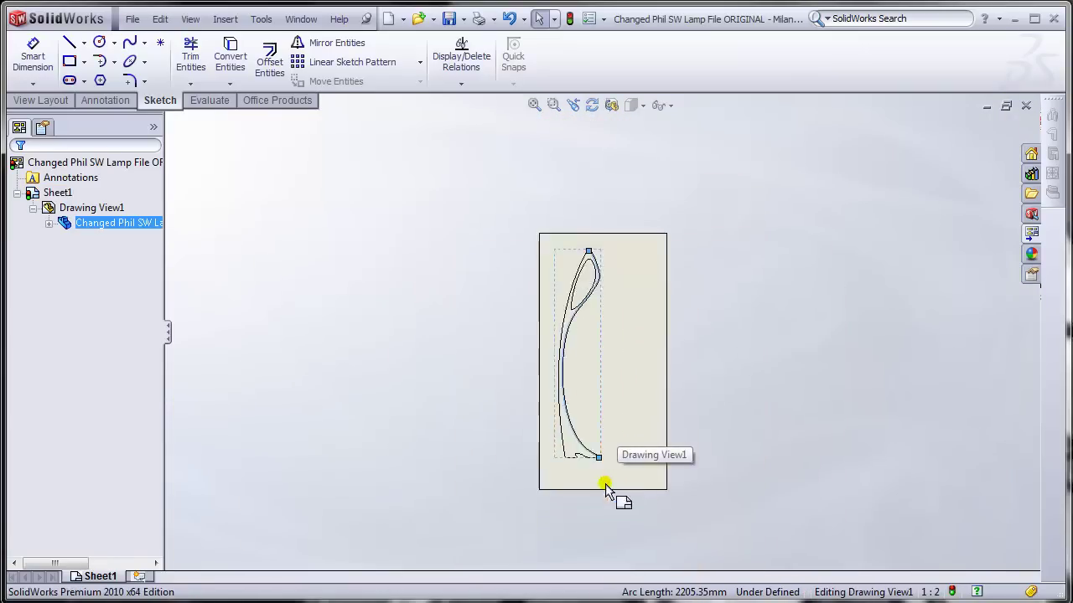
{"action": "scroll", "coordinate": [596, 486], "scroll_direction": "down", "scroll_amount": 5}
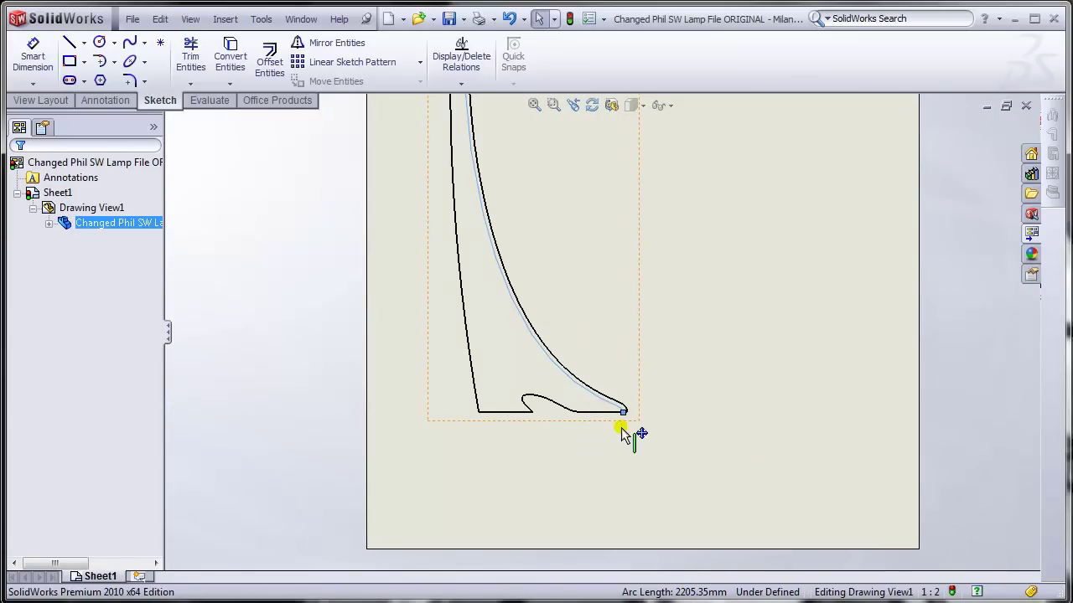
{"action": "scroll", "coordinate": [601, 333], "scroll_direction": "up", "scroll_amount": 3}
{"action": "scroll", "coordinate": [670, 259], "scroll_direction": "up", "scroll_amount": 3}
{"action": "scroll", "coordinate": [623, 251], "scroll_direction": "down", "scroll_amount": 3}
{"action": "scroll", "coordinate": [645, 241], "scroll_direction": "down", "scroll_amount": 1}
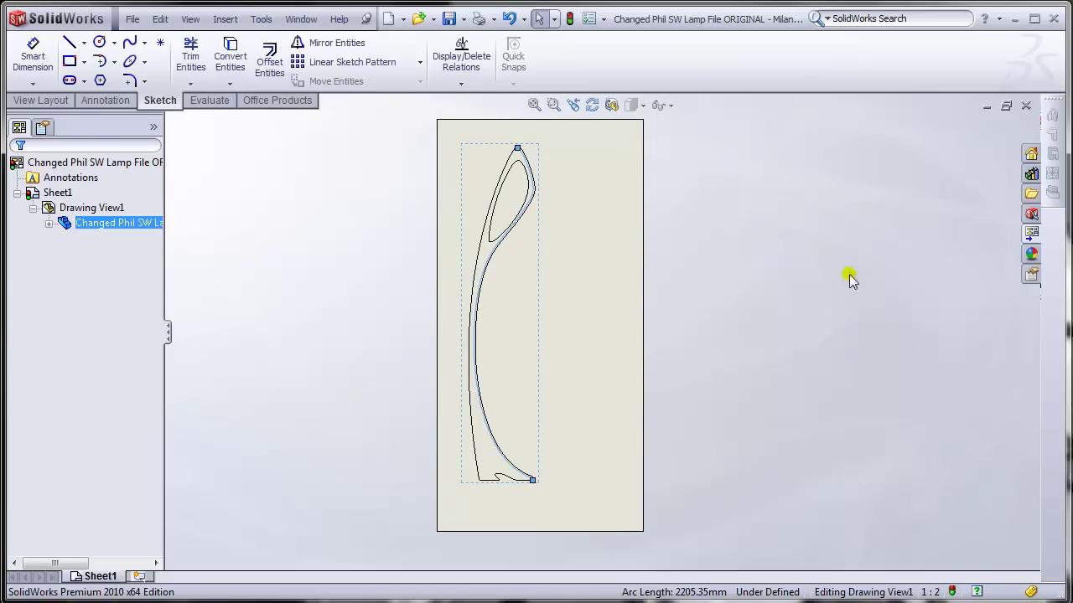
{"action": "left_click", "coordinate": [1032, 234]}
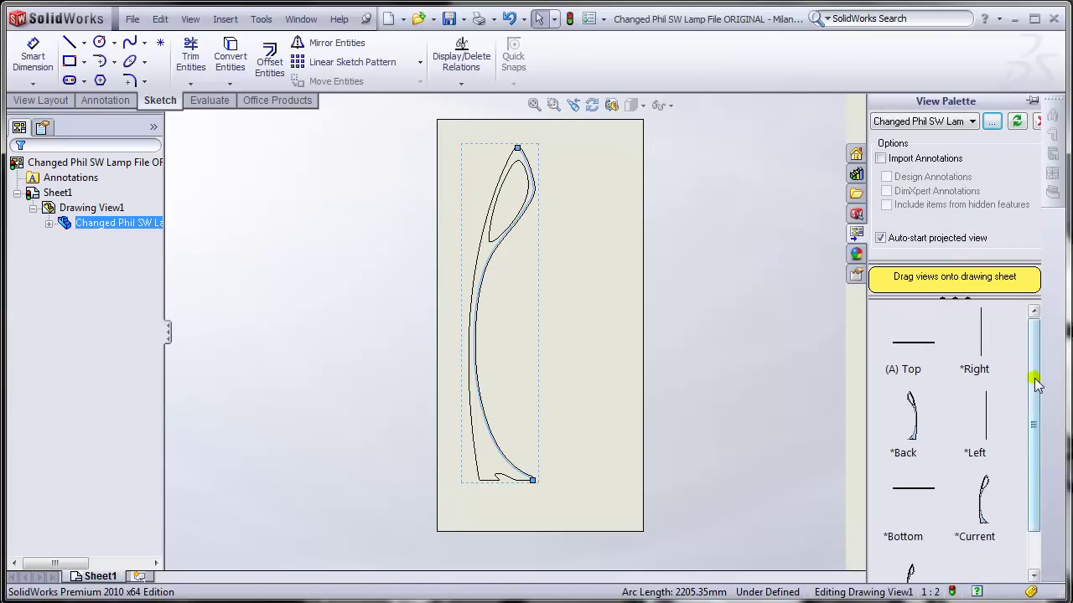
{"action": "left_click_drag", "start_coordinate": [1036, 384], "coordinate": [1036, 431]}
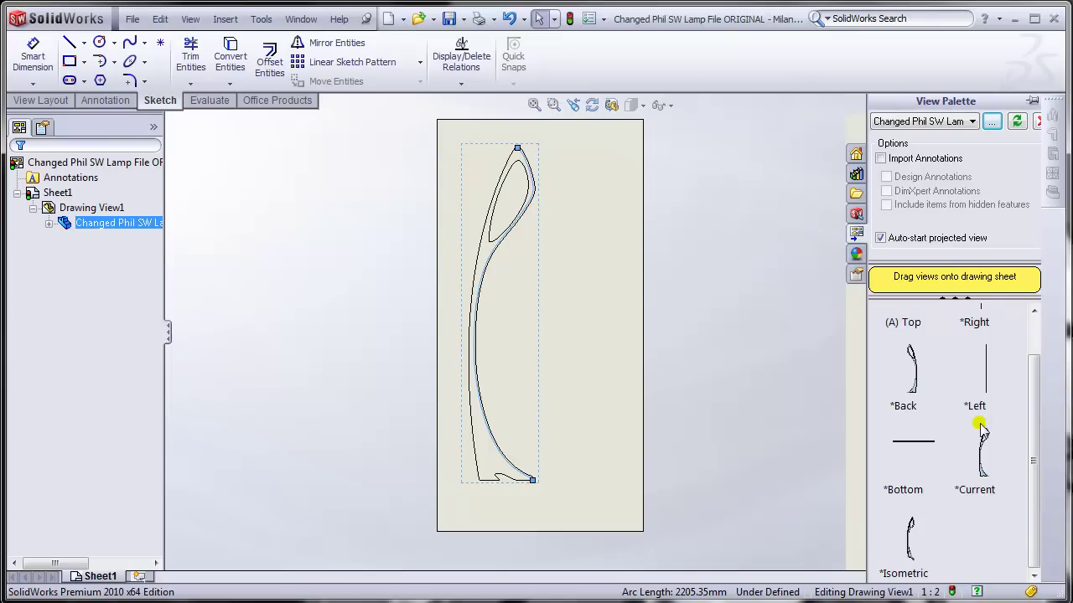
{"action": "mouse_move", "coordinate": [977, 456]}
{"action": "left_mouse_down"}
{"action": "mouse_move", "coordinate": [602, 284]}
{"action": "mouse_move", "coordinate": [593, 307]}
{"action": "left_mouse_up"}
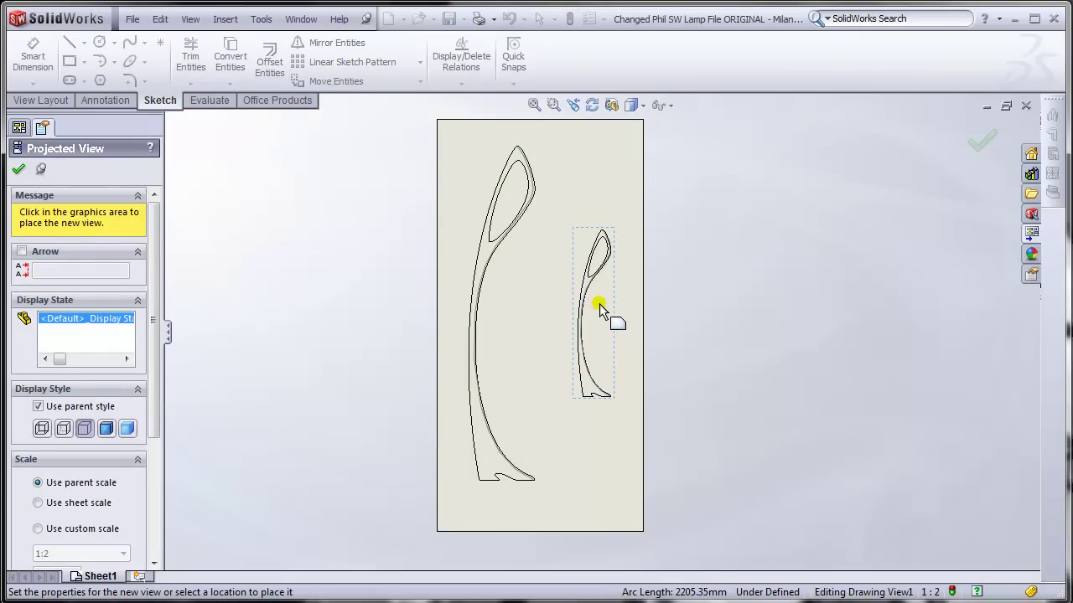
{"action": "key", "text": "Escape"}
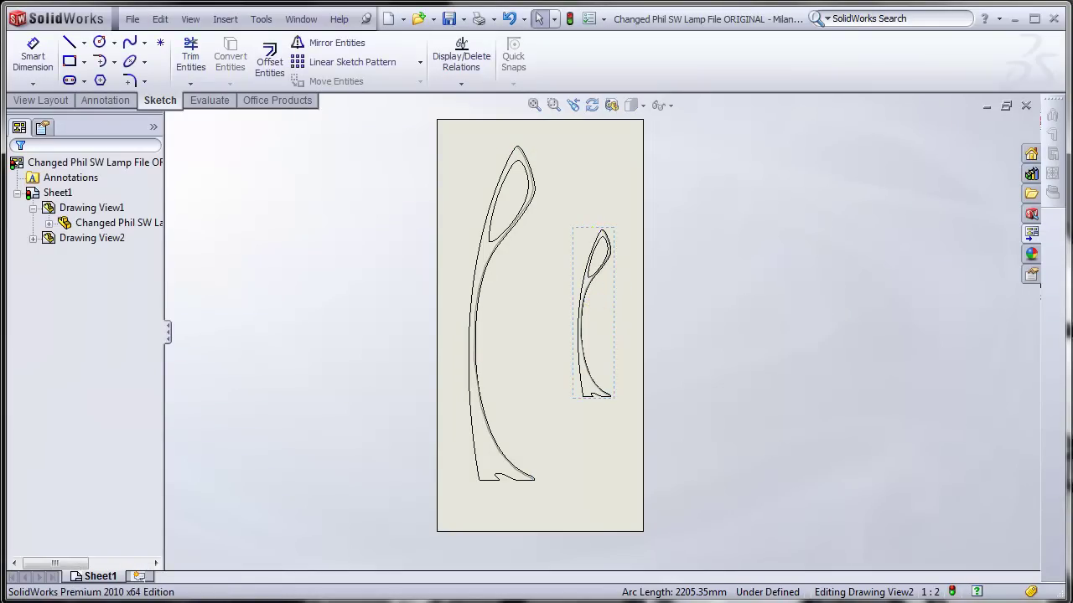
{"action": "left_click", "coordinate": [591, 228]}
{"action": "right_click", "coordinate": [591, 228]}
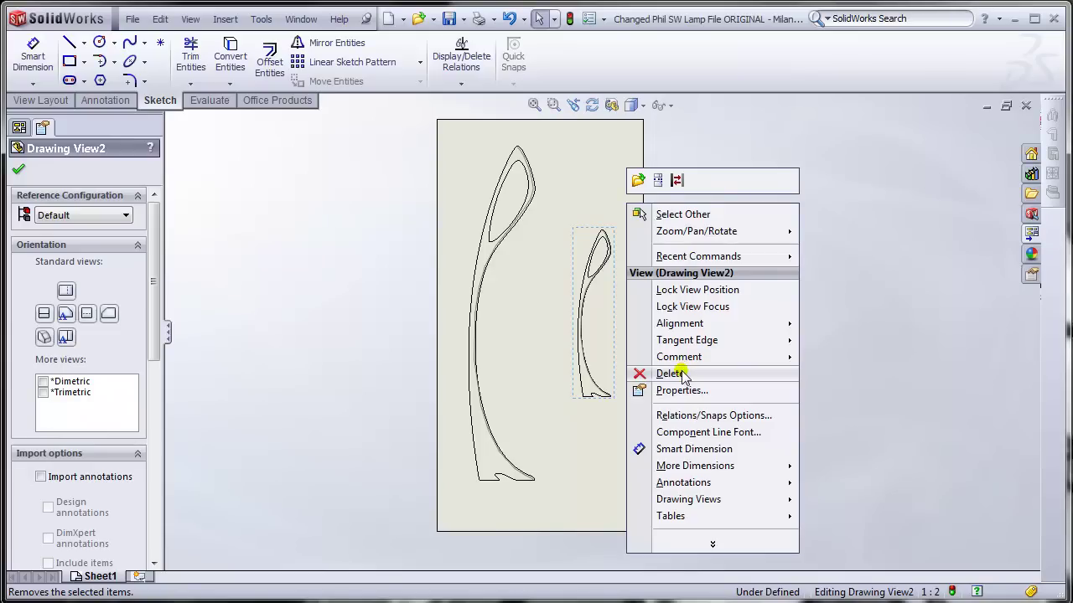
{"action": "left_click", "coordinate": [683, 374]}
{"action": "key", "text": "Return"}
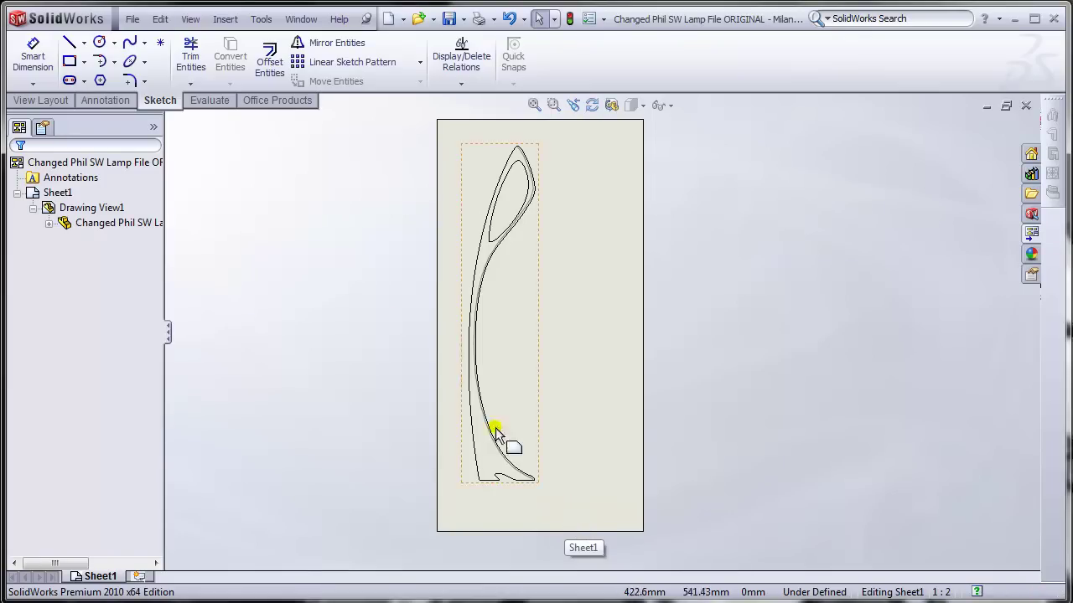
Step: Start File > Save As for the lamp drawing and list the file types
{"action": "left_click", "coordinate": [132, 20]}
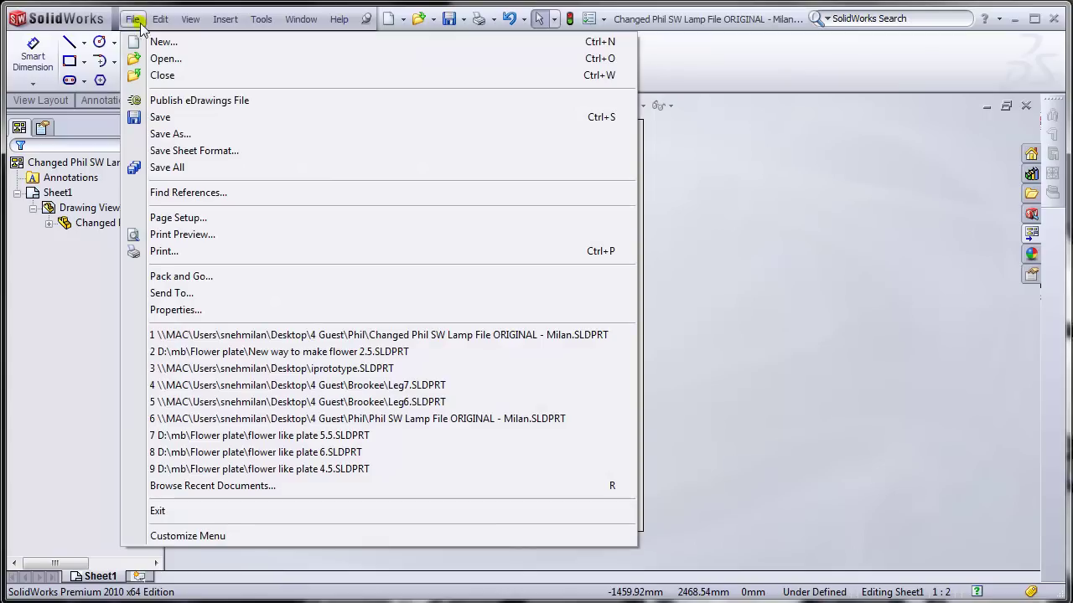
{"action": "left_click", "coordinate": [197, 136]}
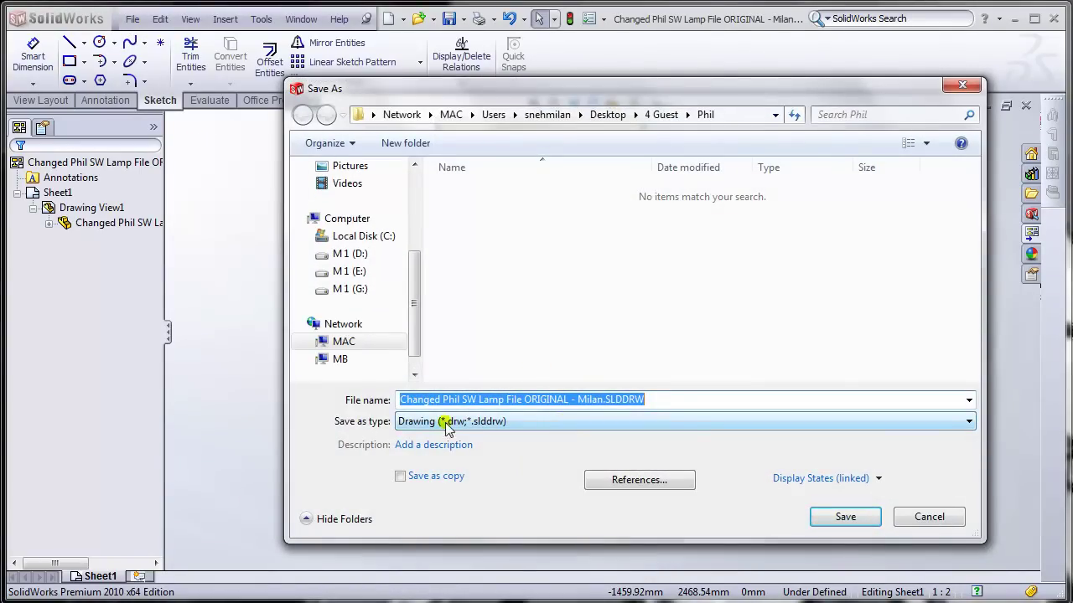
{"action": "left_click", "coordinate": [537, 424]}
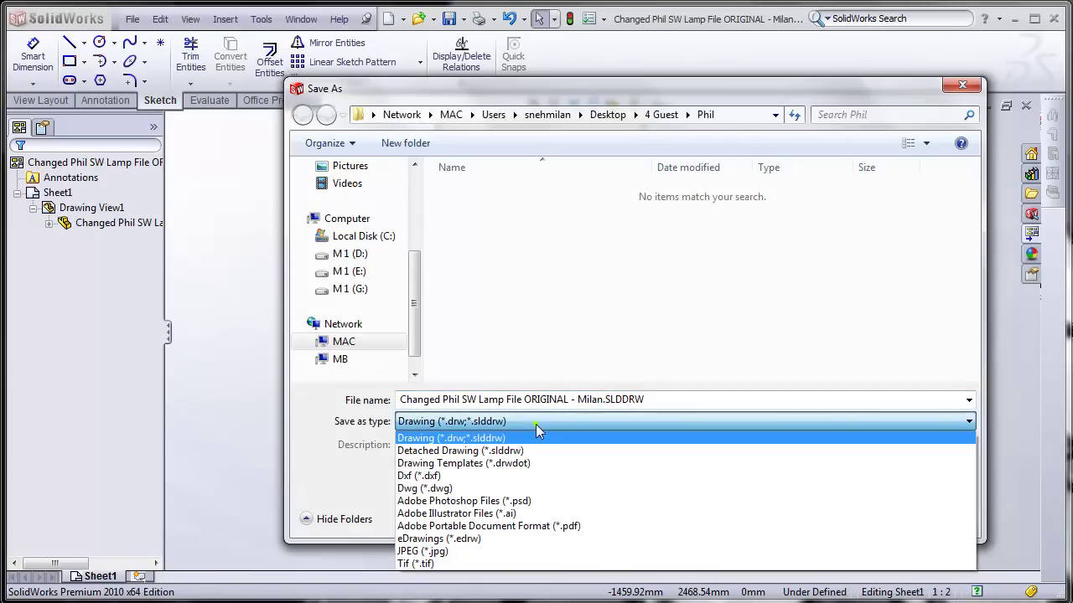
Step: Export the drawing as Adobe PDF, keeping geometry at 600 DPI
{"action": "left_click", "coordinate": [484, 526]}
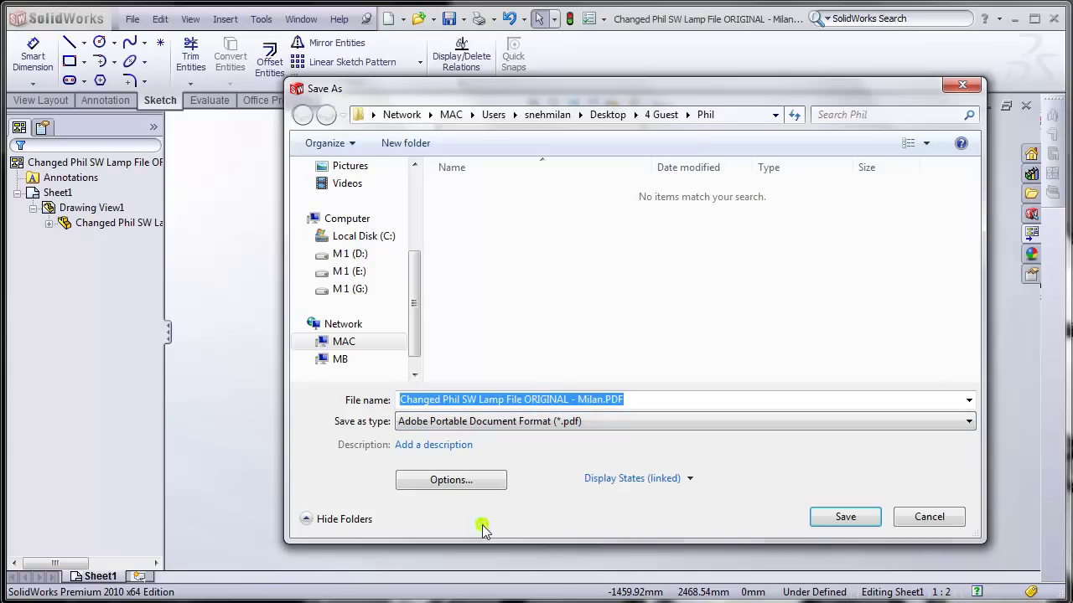
{"action": "left_click", "coordinate": [473, 481]}
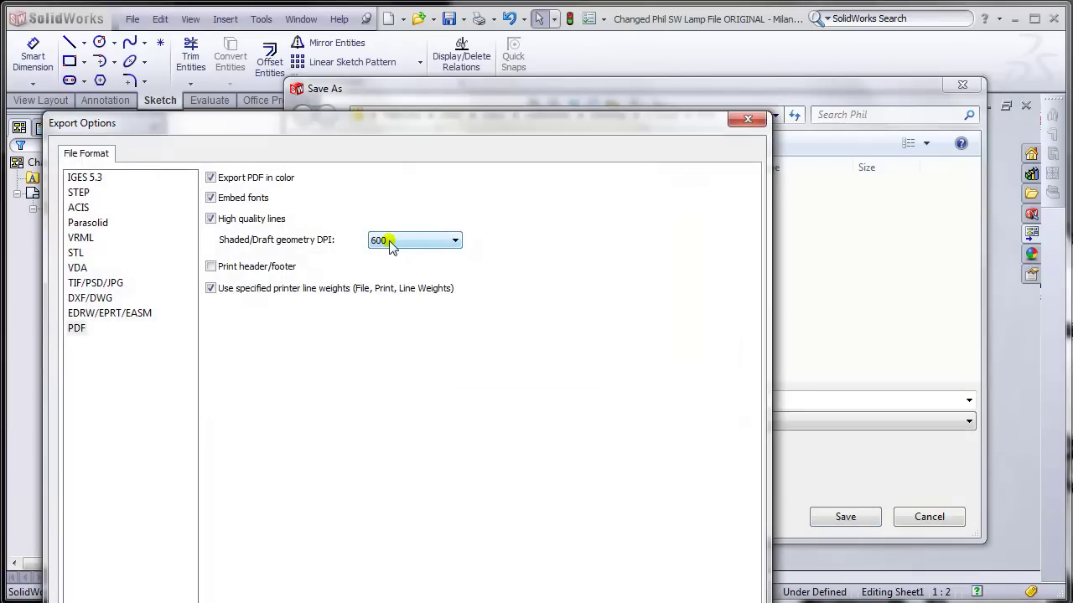
{"action": "left_click", "coordinate": [395, 241]}
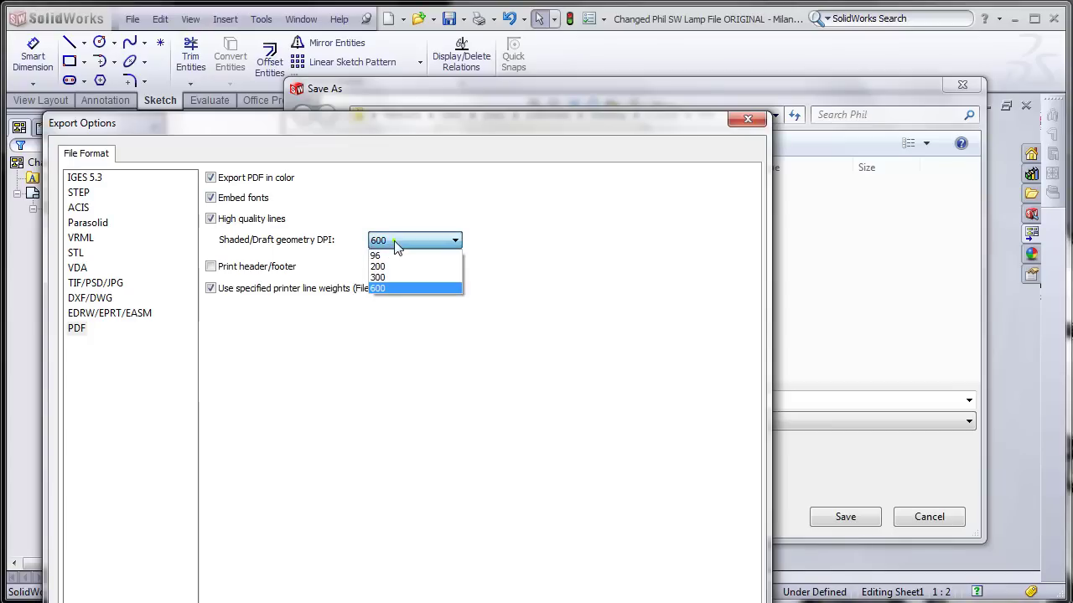
{"action": "left_click", "coordinate": [387, 290]}
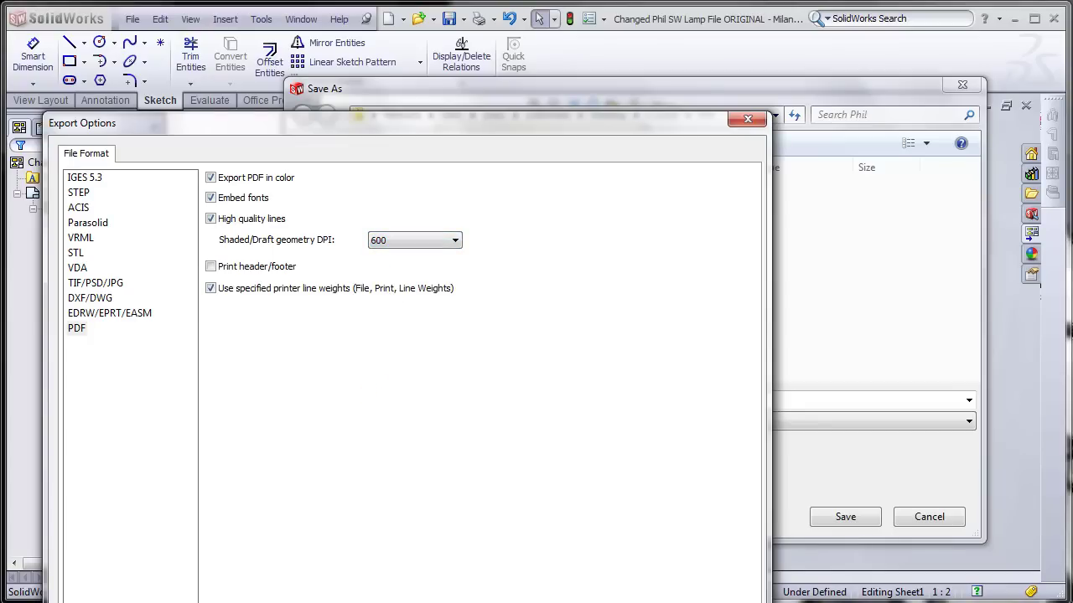
{"action": "key", "text": "Return"}
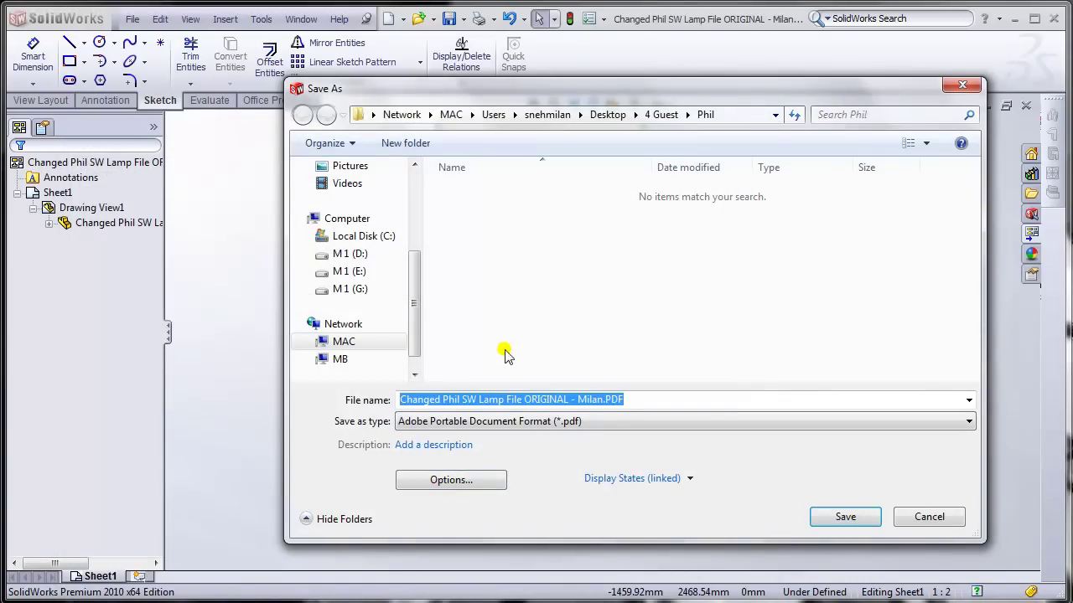
{"action": "left_click", "coordinate": [842, 517]}
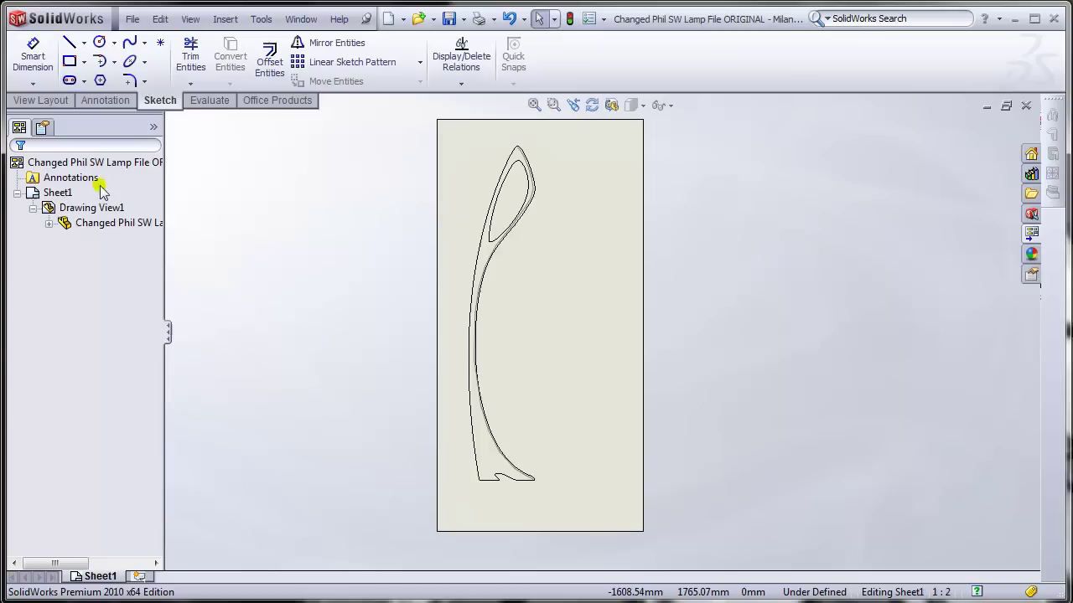
Step: Save the drawing as an .SLDDRW file along with the modified lamp part
{"action": "left_click", "coordinate": [136, 18]}
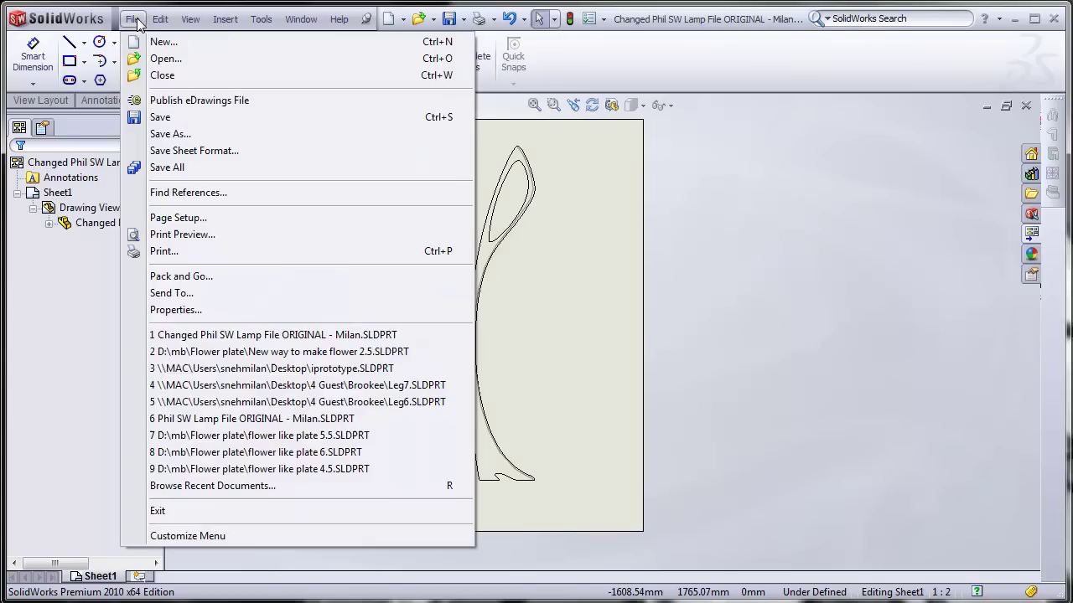
{"action": "left_click", "coordinate": [161, 123]}
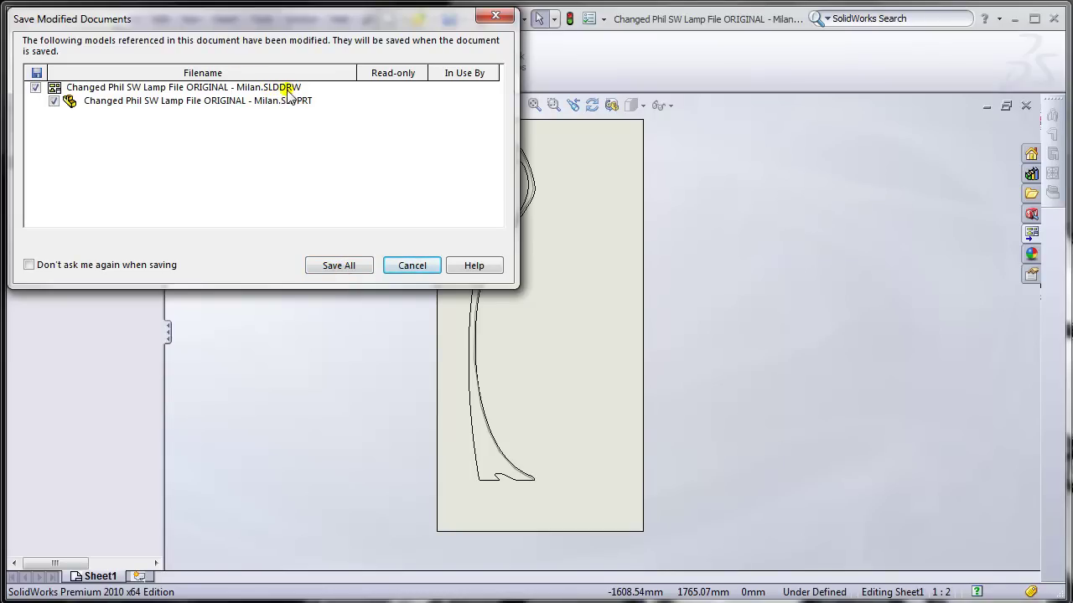
{"action": "left_click", "coordinate": [343, 267]}
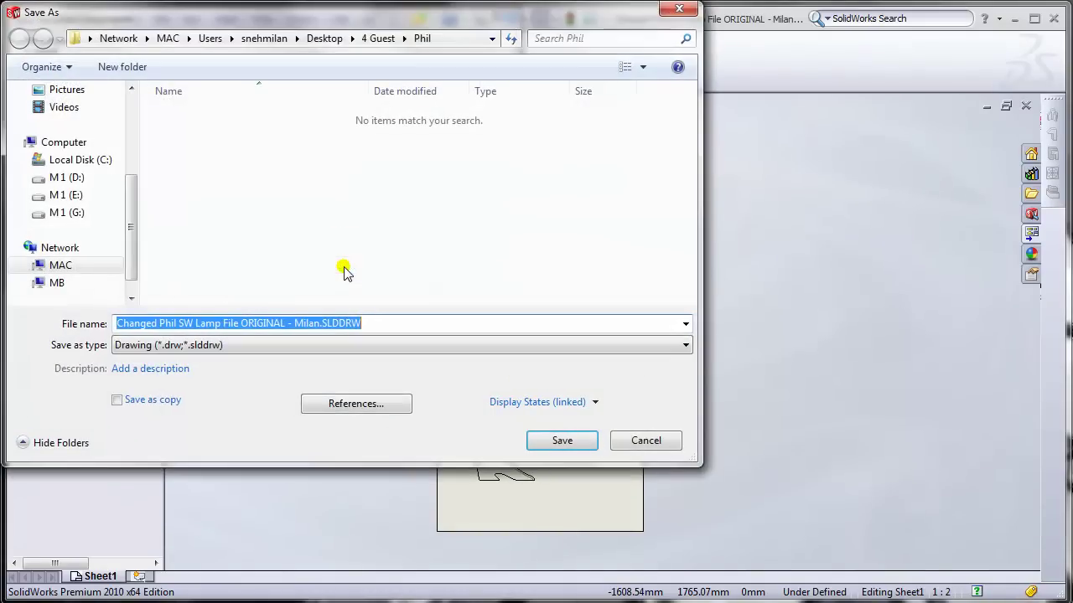
{"action": "left_click", "coordinate": [563, 444]}
{"action": "key", "text": "Return"}
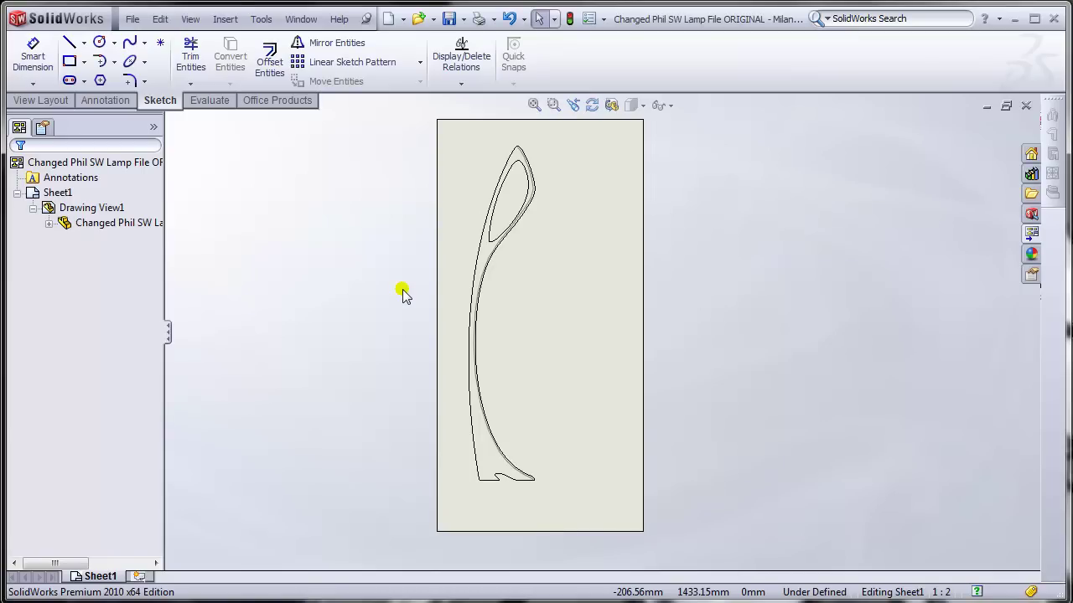